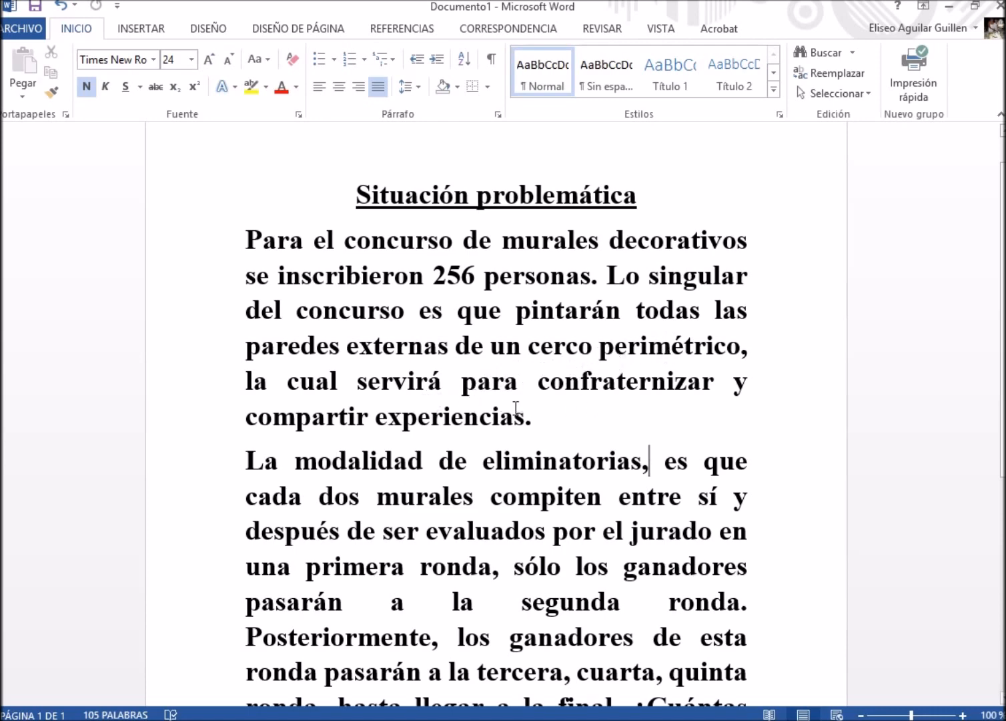
Step: Read the mural contest problem through to its answer options, and switch to GeoGebra
{"action": "scroll", "coordinate": [479, 477], "scroll_direction": "down", "scroll_amount": 2}
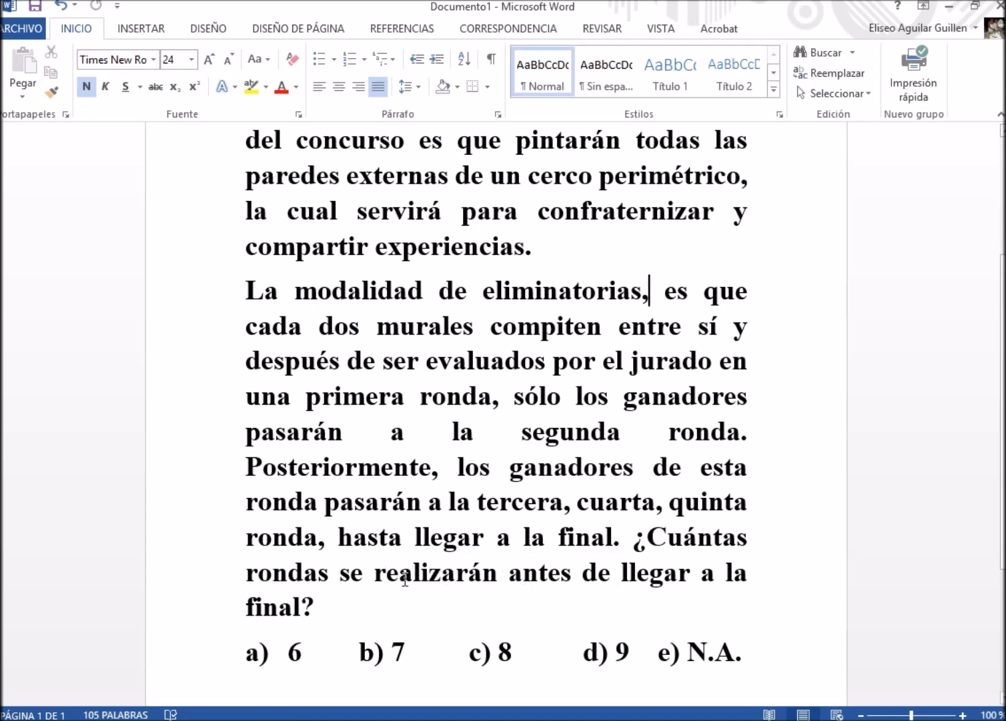
{"action": "scroll", "coordinate": [405, 580], "scroll_direction": "down", "scroll_amount": 1}
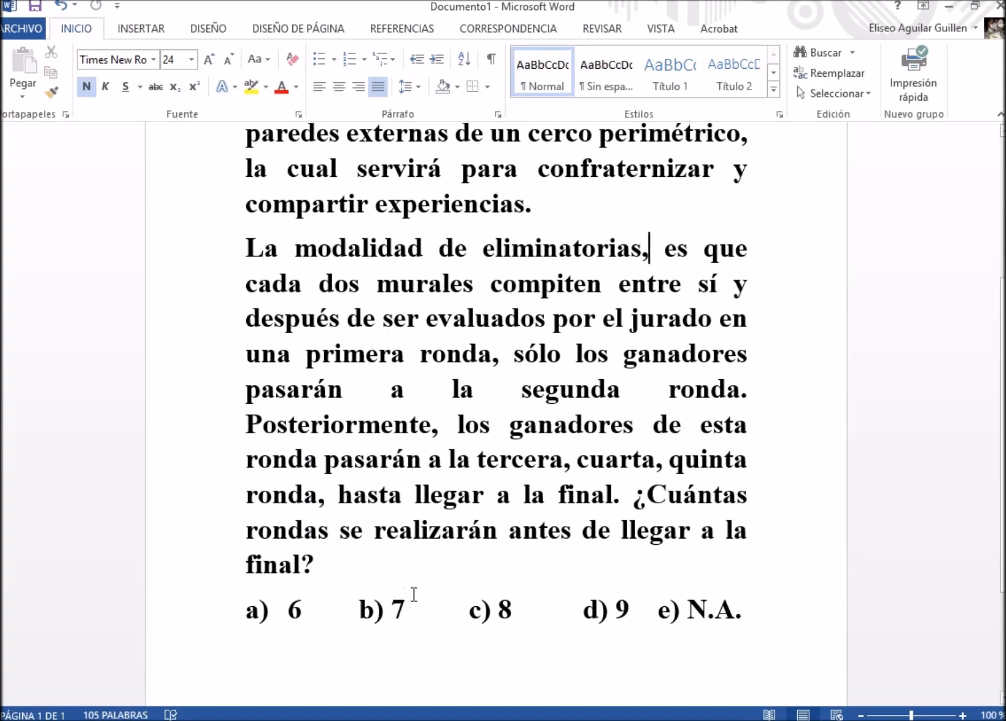
{"action": "left_click", "coordinate": [456, 719]}
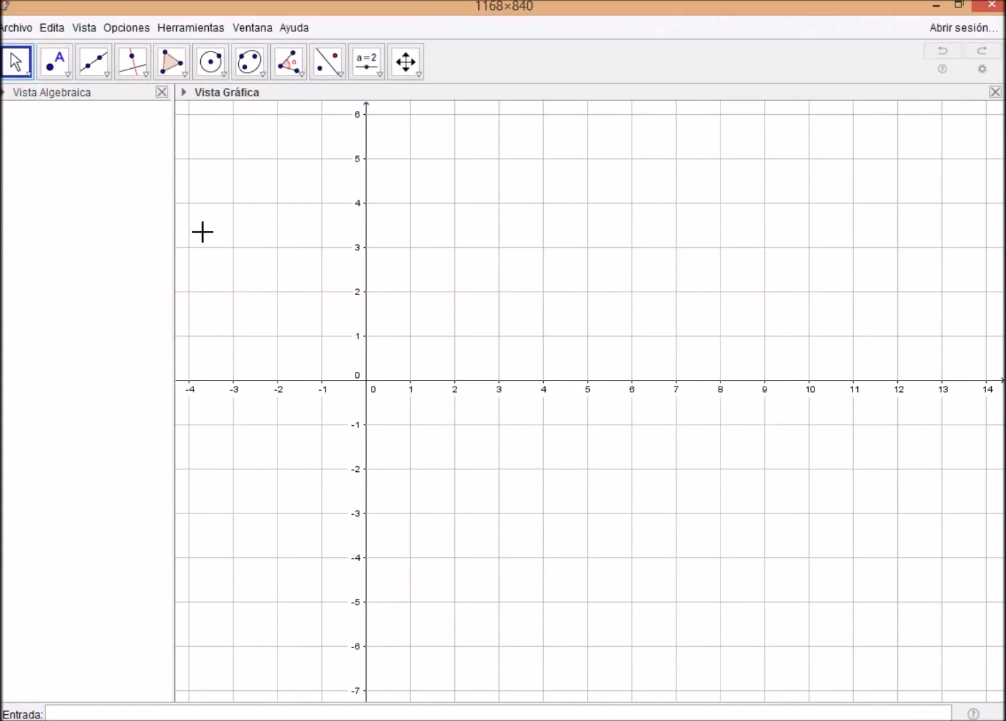
Step: Close the Algebra view and show the spreadsheet alongside the graphics view
{"action": "left_click", "coordinate": [161, 93]}
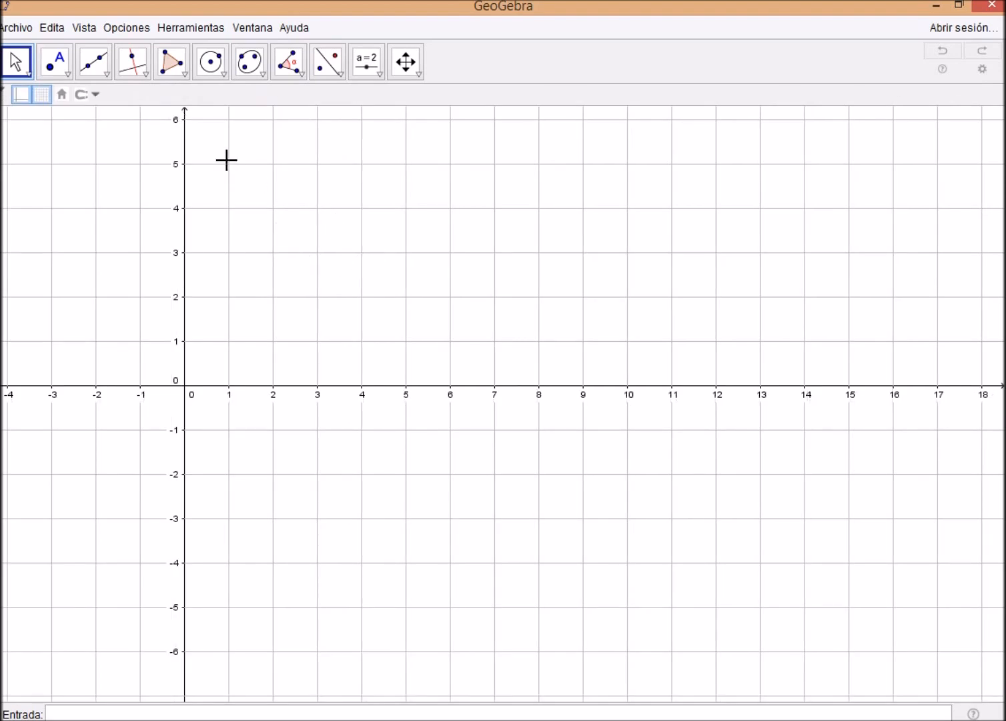
{"action": "left_click", "coordinate": [87, 30]}
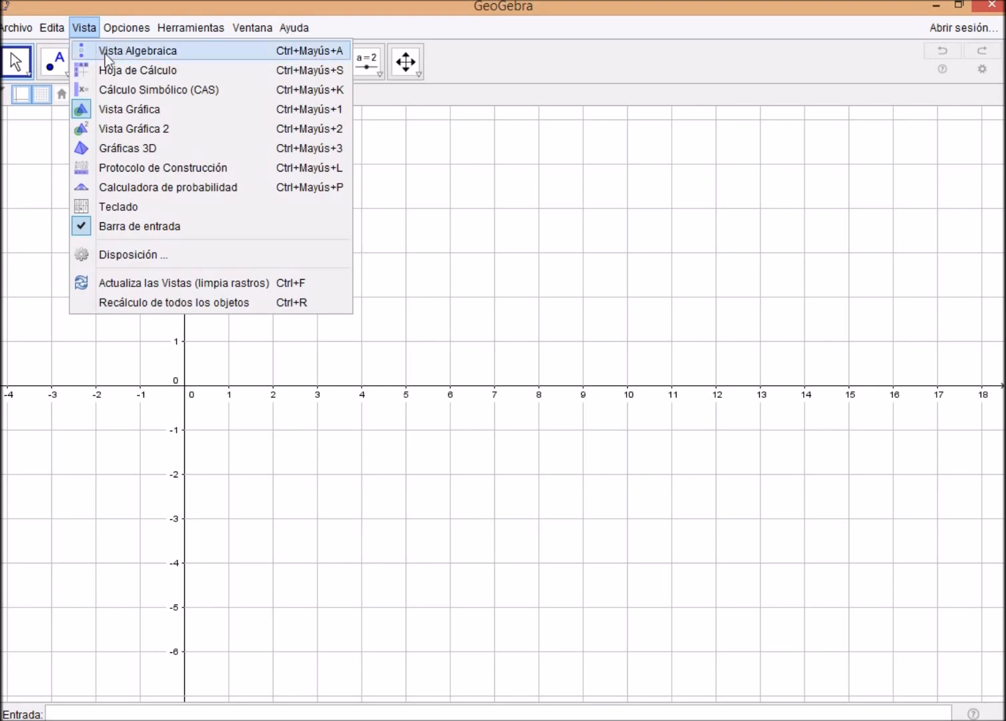
{"action": "left_click", "coordinate": [132, 70]}
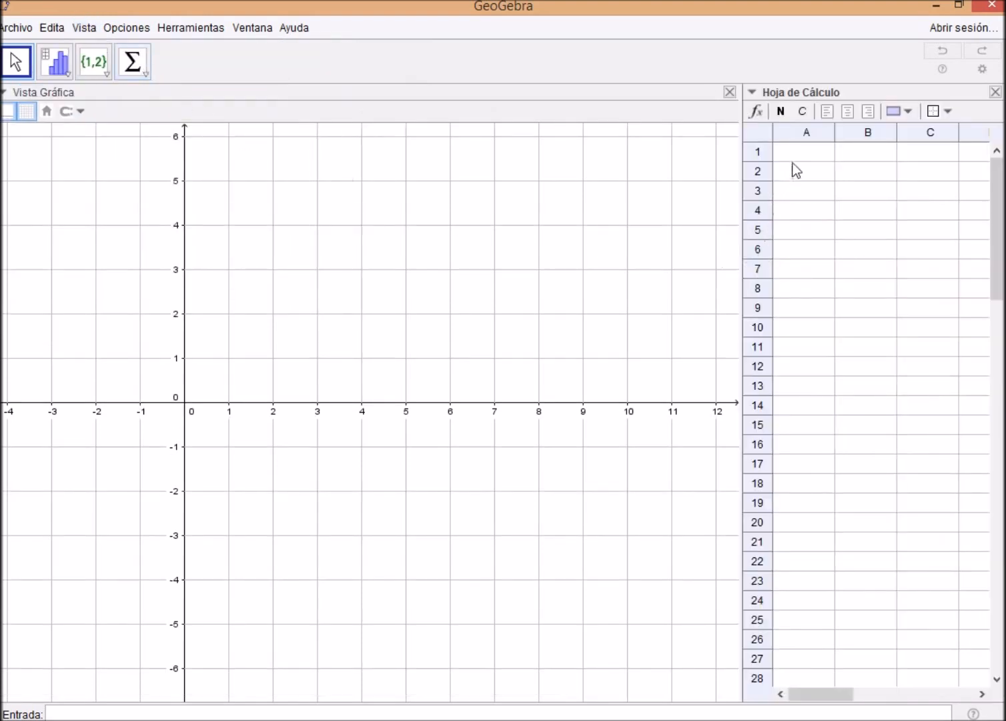
Step: Enter the headings "Nº Rondas", "Nº Muralistas" and "Razòn G." in cells A1, B1 and C1
{"action": "left_click", "coordinate": [807, 153]}
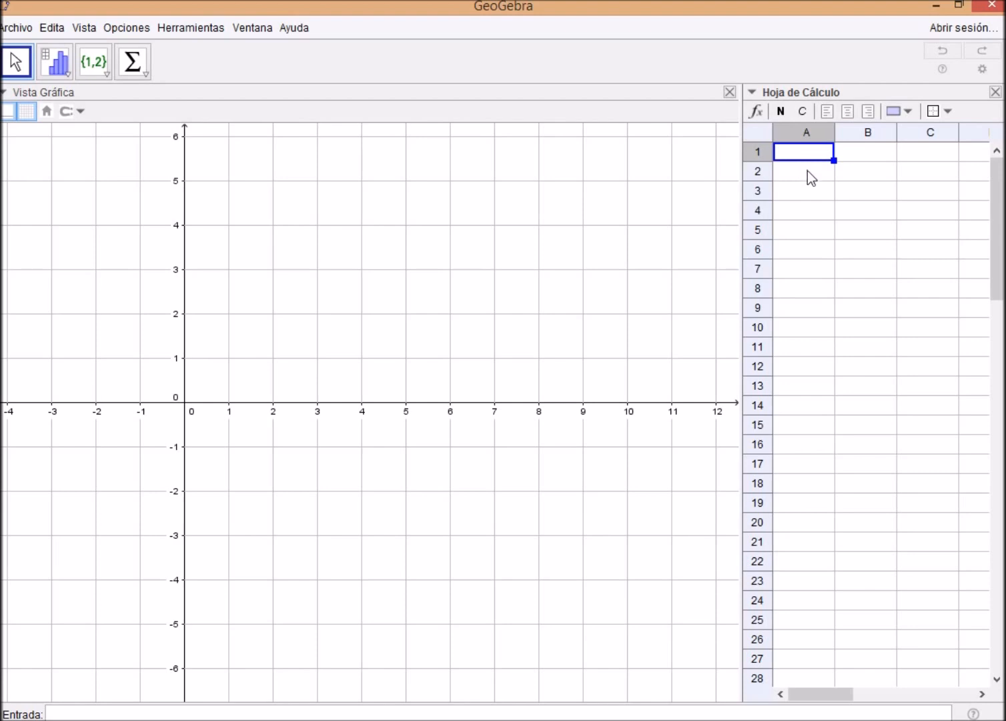
{"action": "double_click", "coordinate": [790, 158]}
{"action": "type", "text": "Nº Rondas"}
{"action": "key", "text": "Tab"}
{"action": "type", "text": "Nº"}
{"action": "type", "text": " Mural"}
{"action": "type", "text": "istas"}
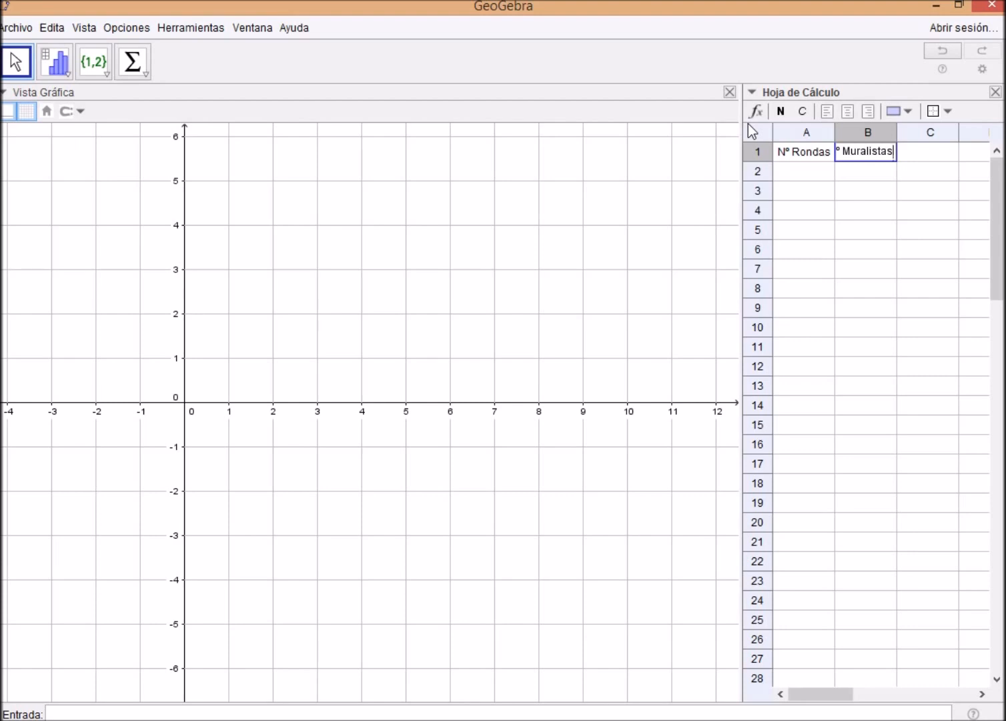
{"action": "key", "text": "Tab"}
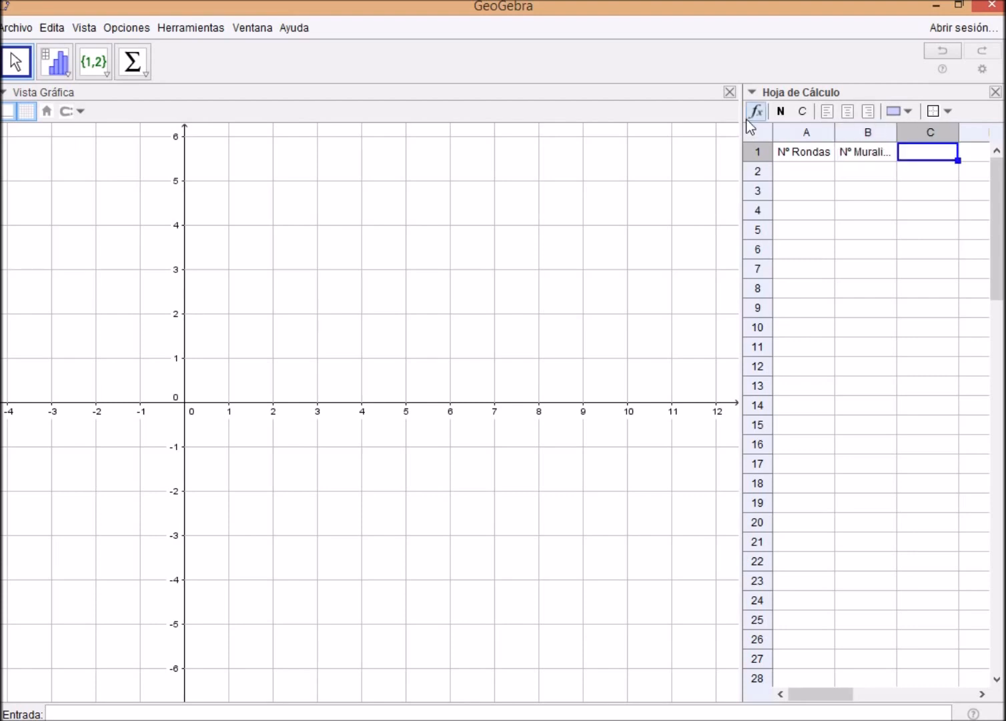
{"action": "type", "text": "R"}
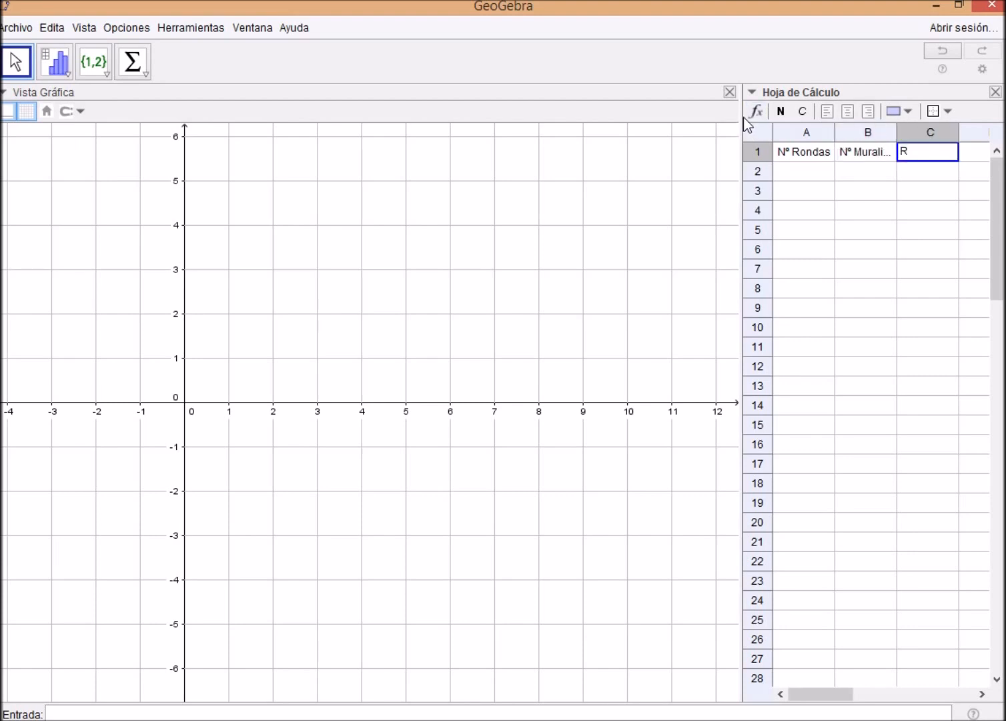
{"action": "type", "text": "azòn G."}
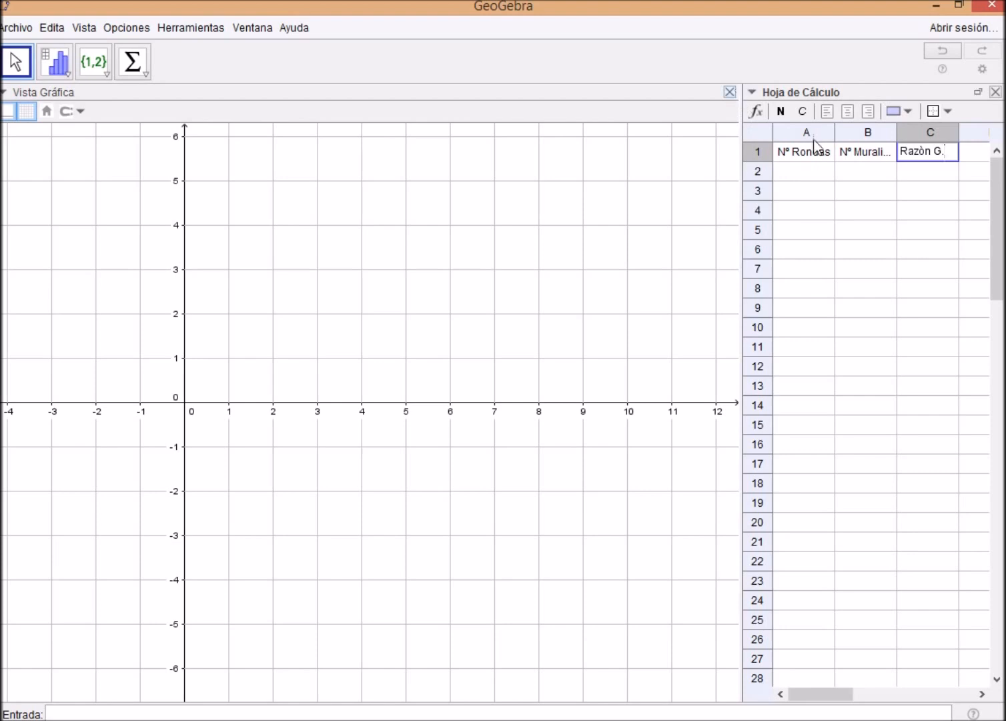
Step: Widen spreadsheet columns A and B so their headings fit completely
{"action": "left_click", "coordinate": [835, 132]}
{"action": "left_click_drag", "start_coordinate": [835, 132], "coordinate": [841, 132]}
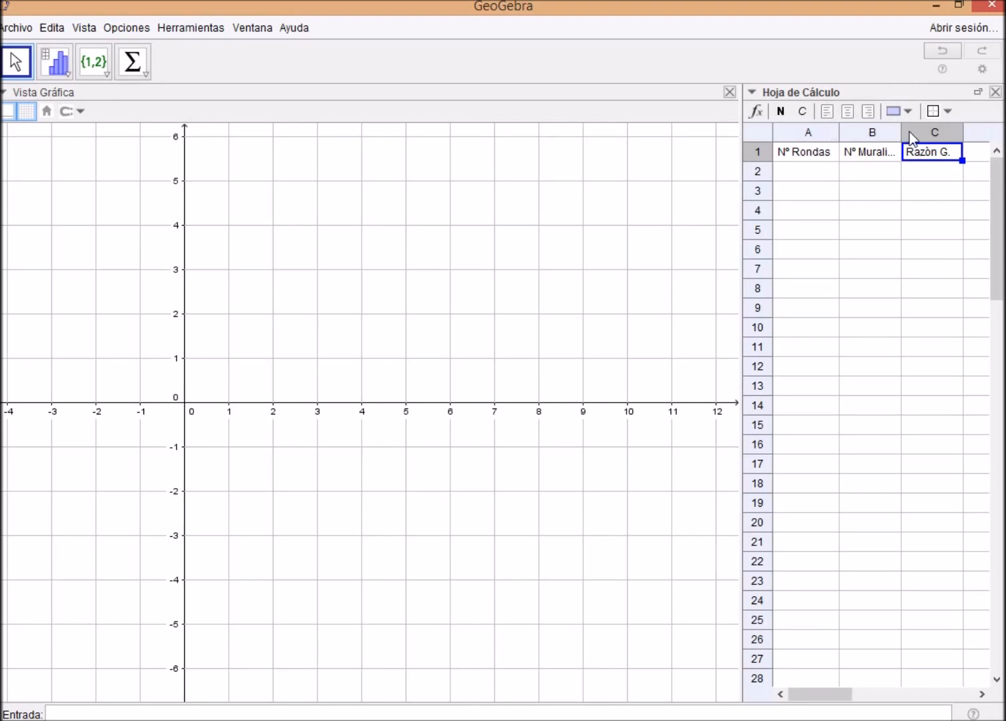
{"action": "left_click_drag", "start_coordinate": [904, 132], "coordinate": [915, 132]}
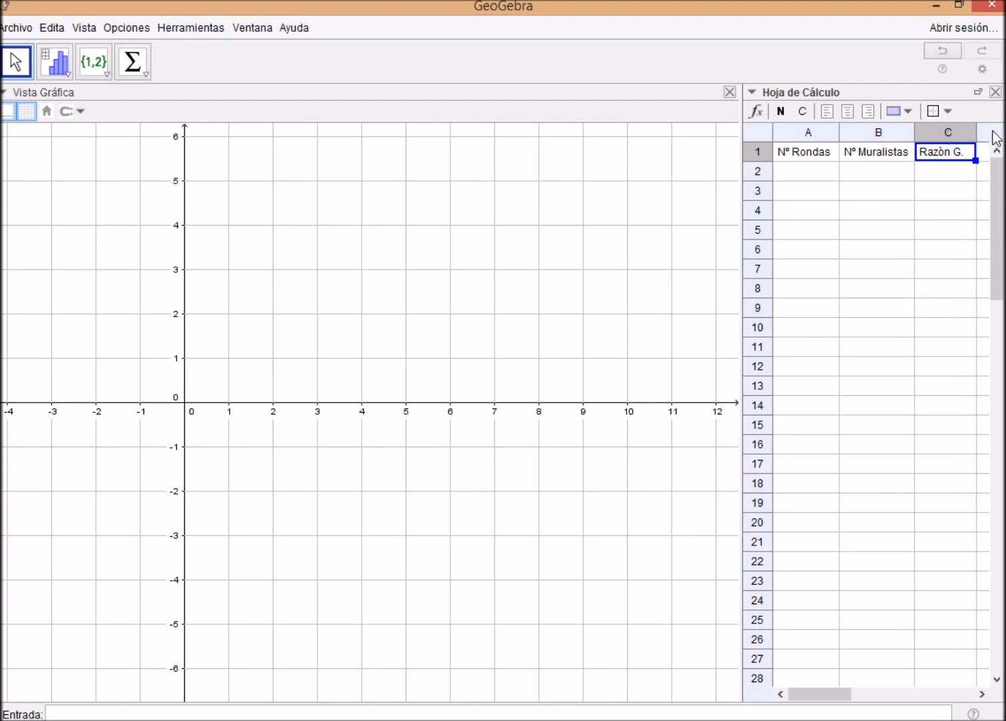
Step: Fill in the first data row with 1 in A2, 256 in B2 and 0.5 in C2
{"action": "left_click", "coordinate": [802, 171]}
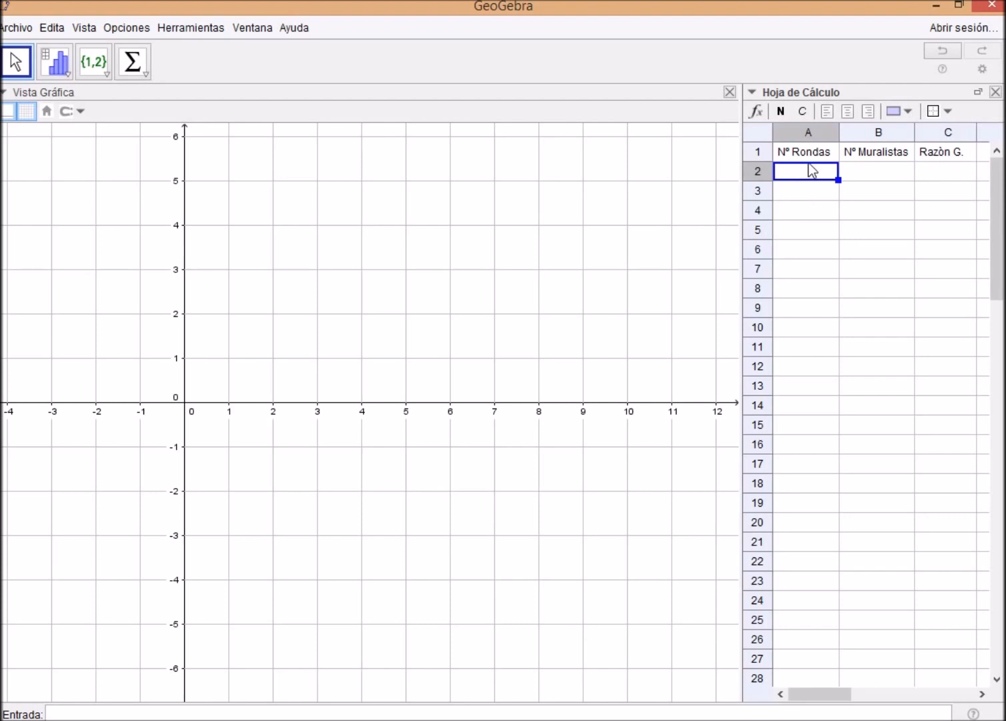
{"action": "type", "text": "1"}
{"action": "key", "text": "Tab"}
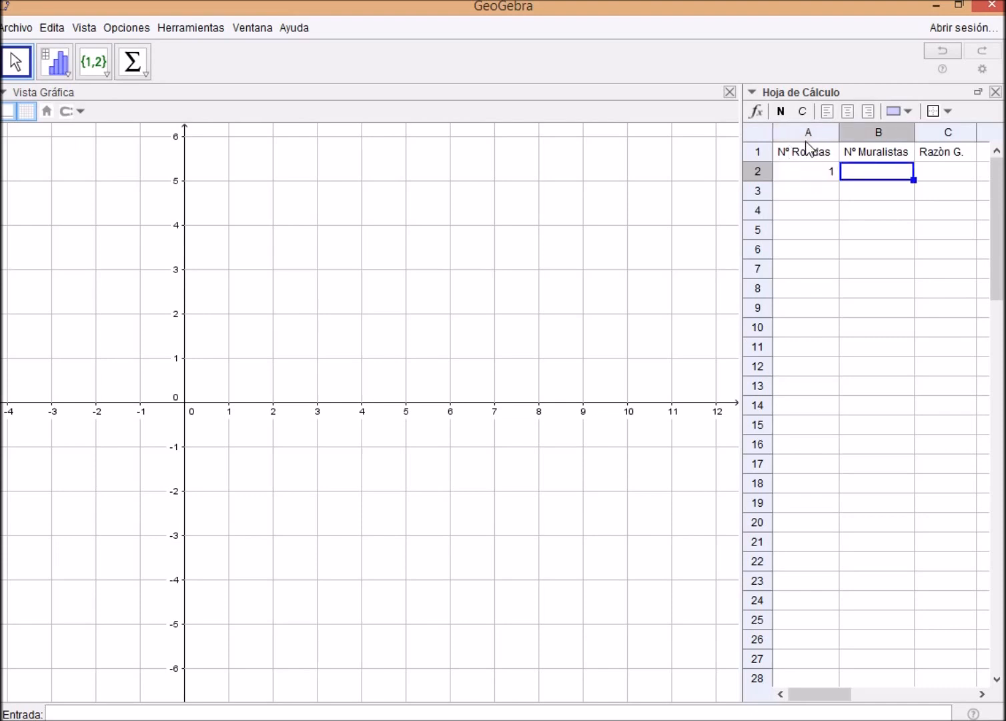
{"action": "type", "text": "256"}
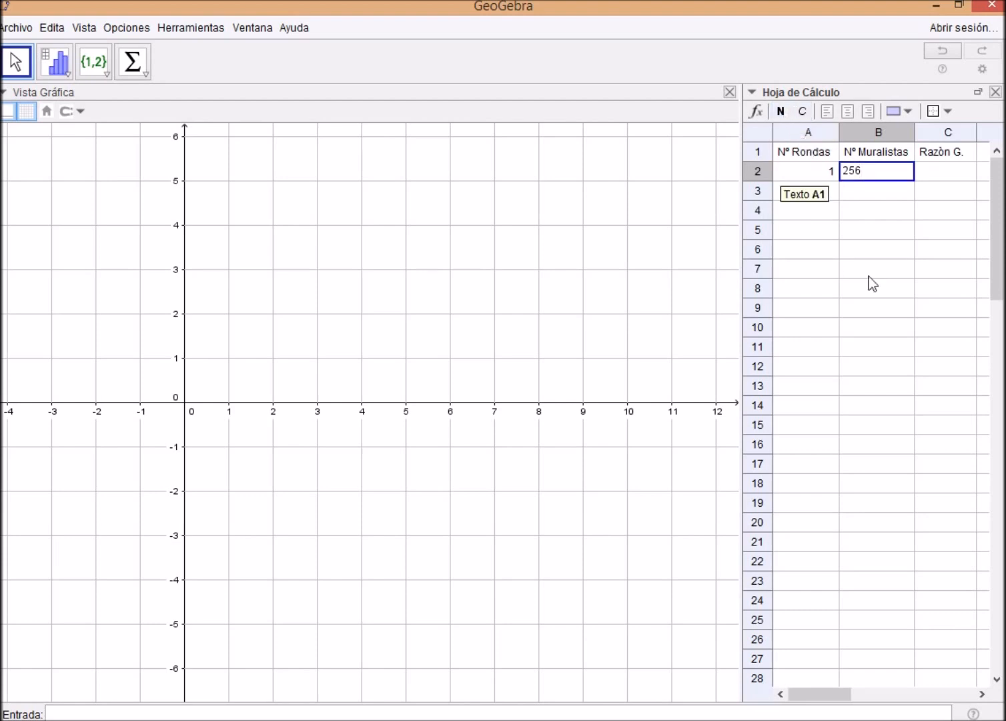
{"action": "left_click", "coordinate": [929, 173]}
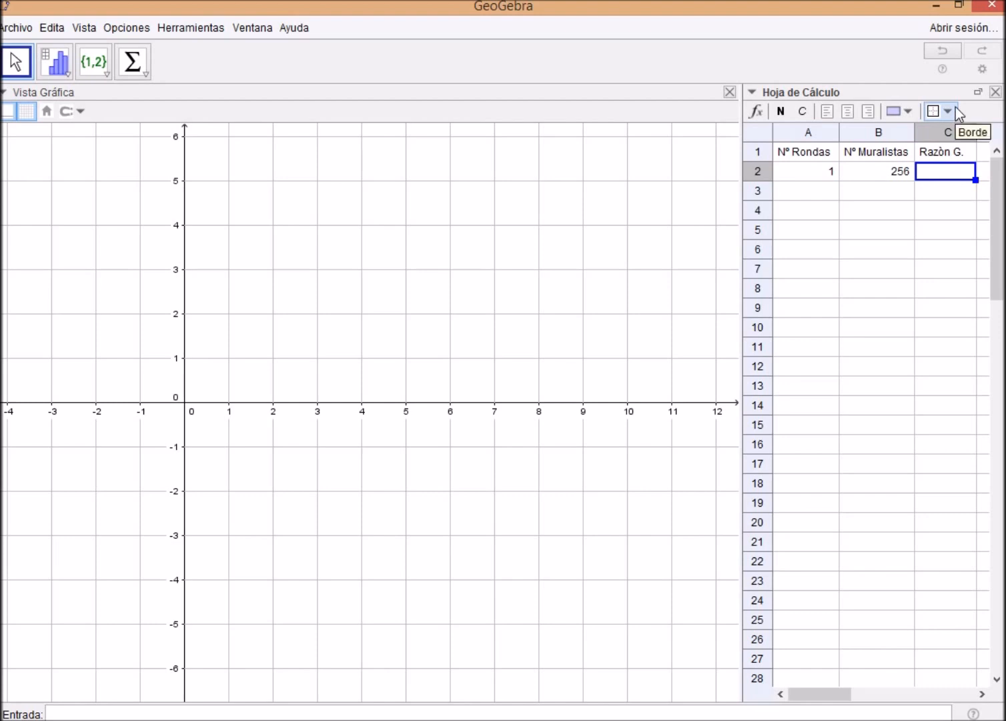
{"action": "type", "text": "0.5"}
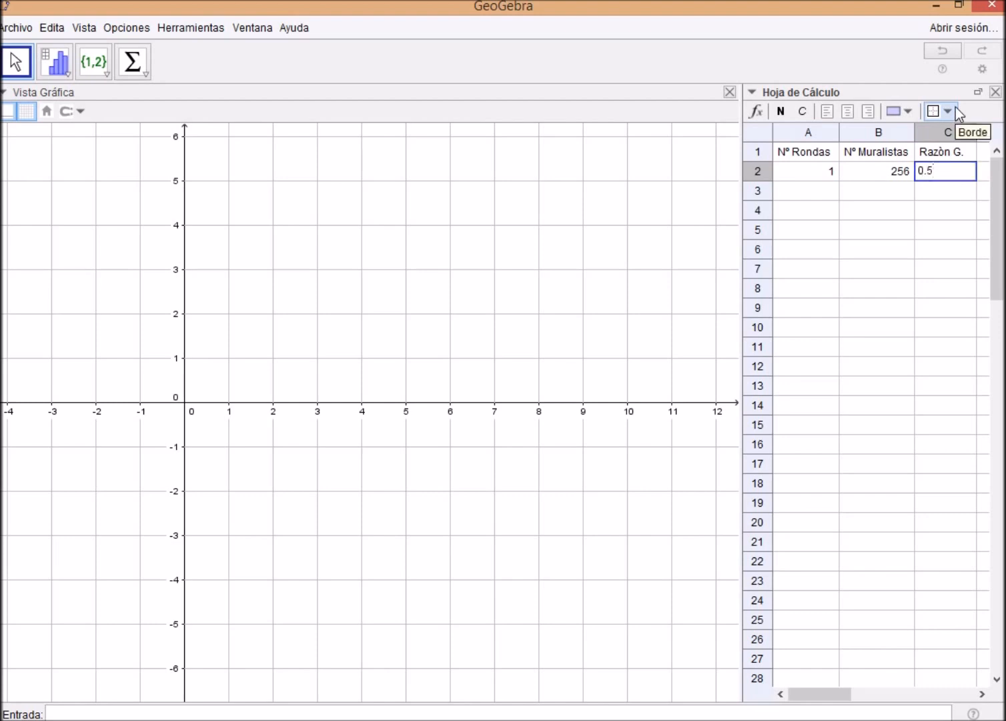
Step: Enter the formula A2+1 in cell A3 and fill it down through A10
{"action": "left_click", "coordinate": [816, 186]}
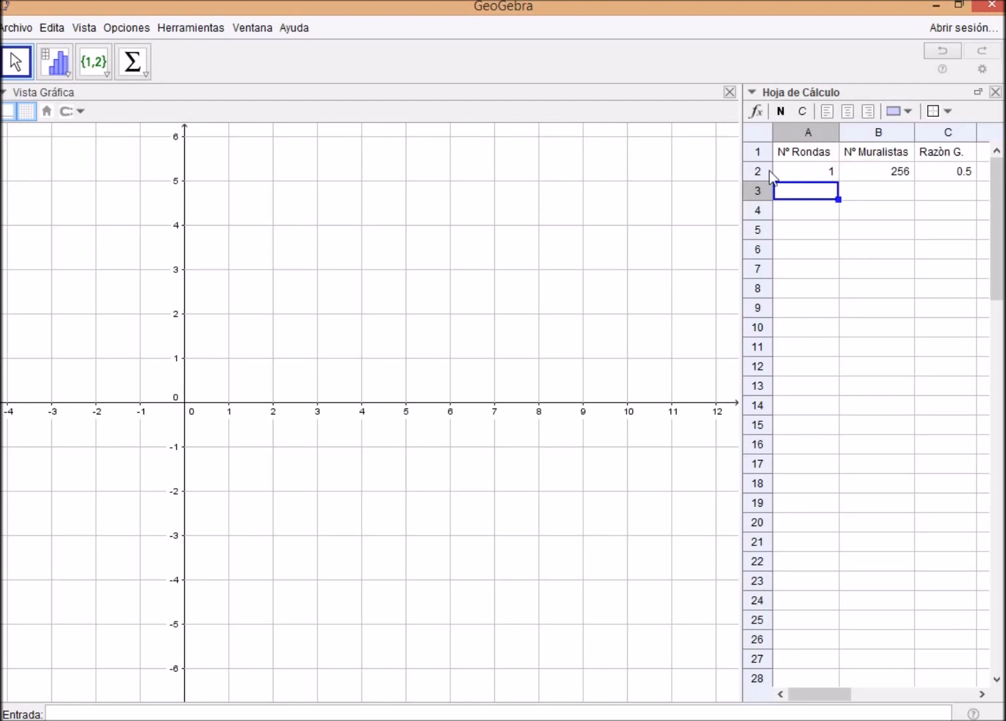
{"action": "type", "text": "A2+1"}
{"action": "key", "text": "Return"}
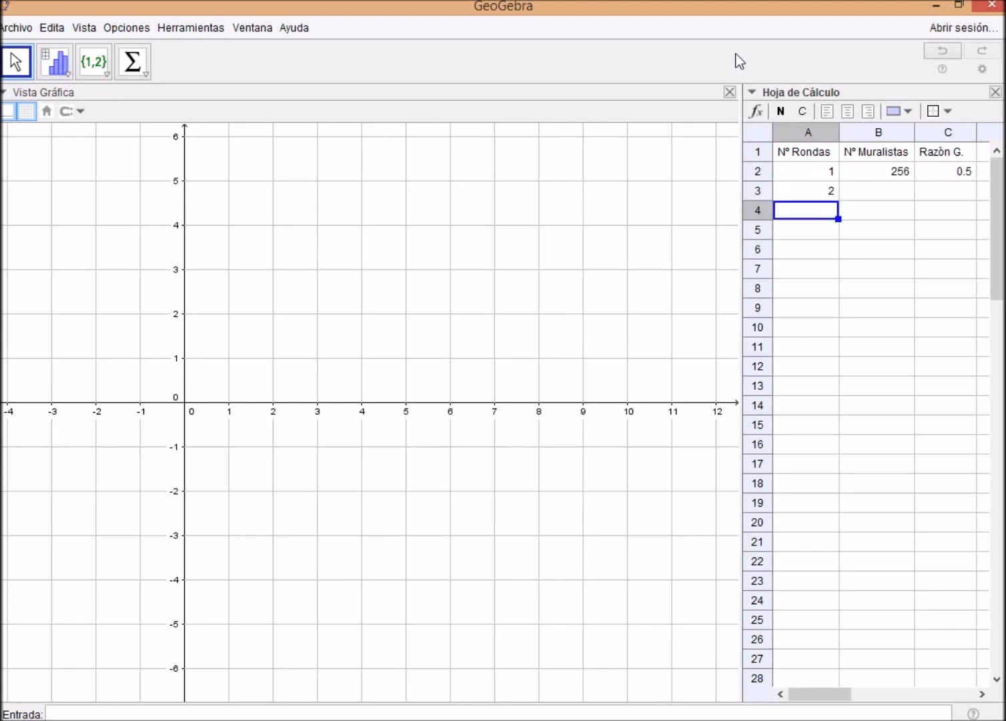
{"action": "left_click", "coordinate": [819, 196]}
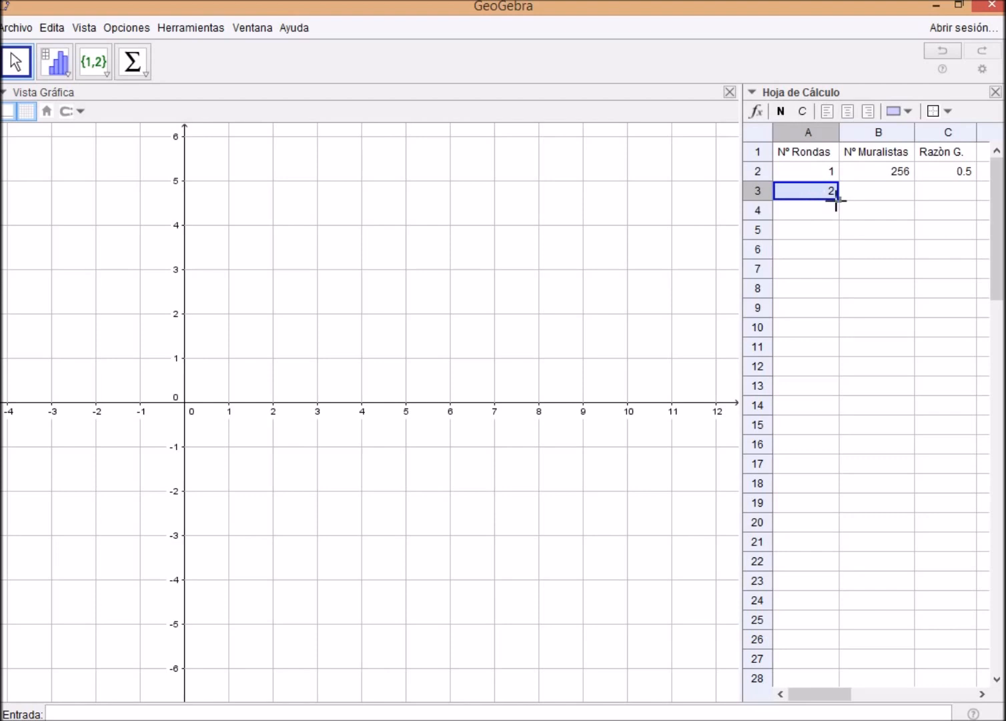
{"action": "left_click_drag", "start_coordinate": [836, 199], "coordinate": [831, 320]}
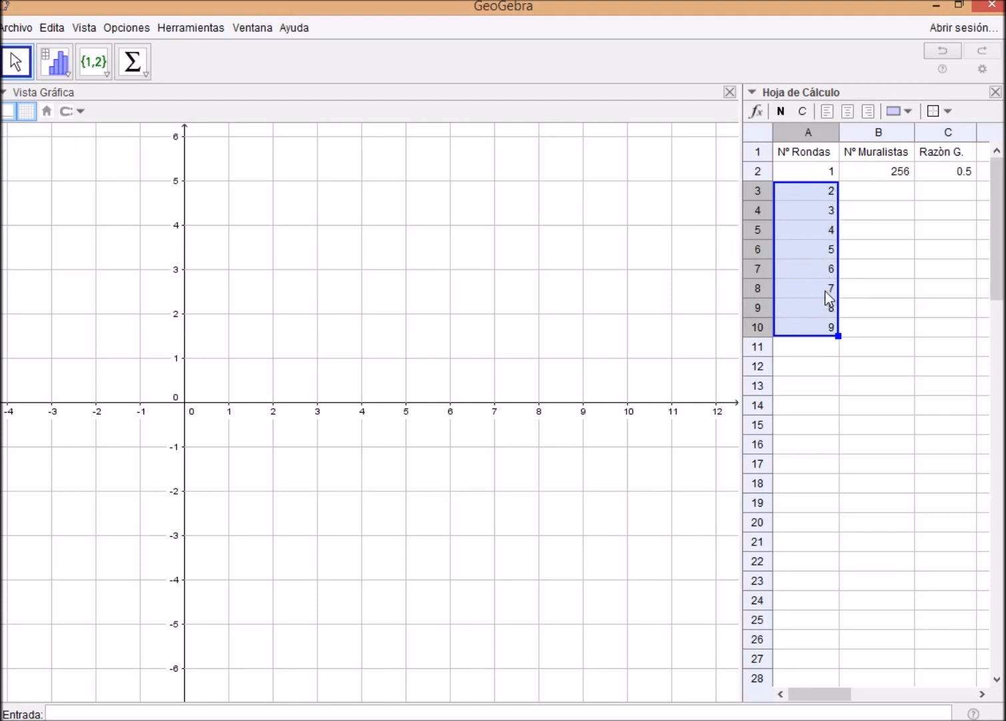
Step: Enter the formula B2*$C$2 in cell B3 to multiply the muralist count by the fixed ratio
{"action": "left_click", "coordinate": [867, 194]}
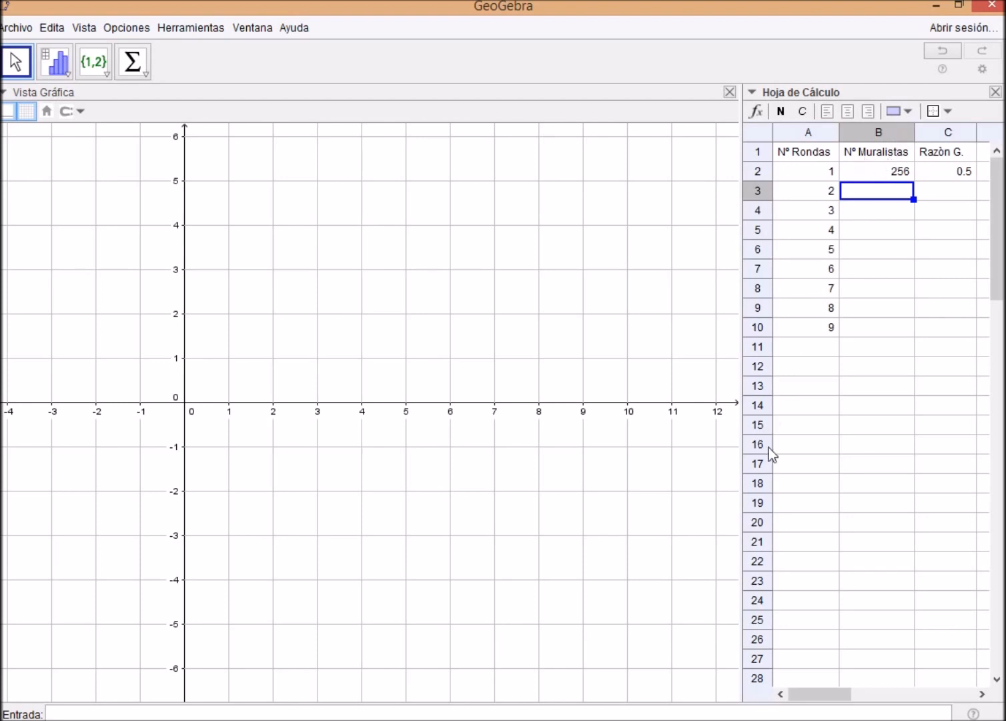
{"action": "type", "text": "B"}
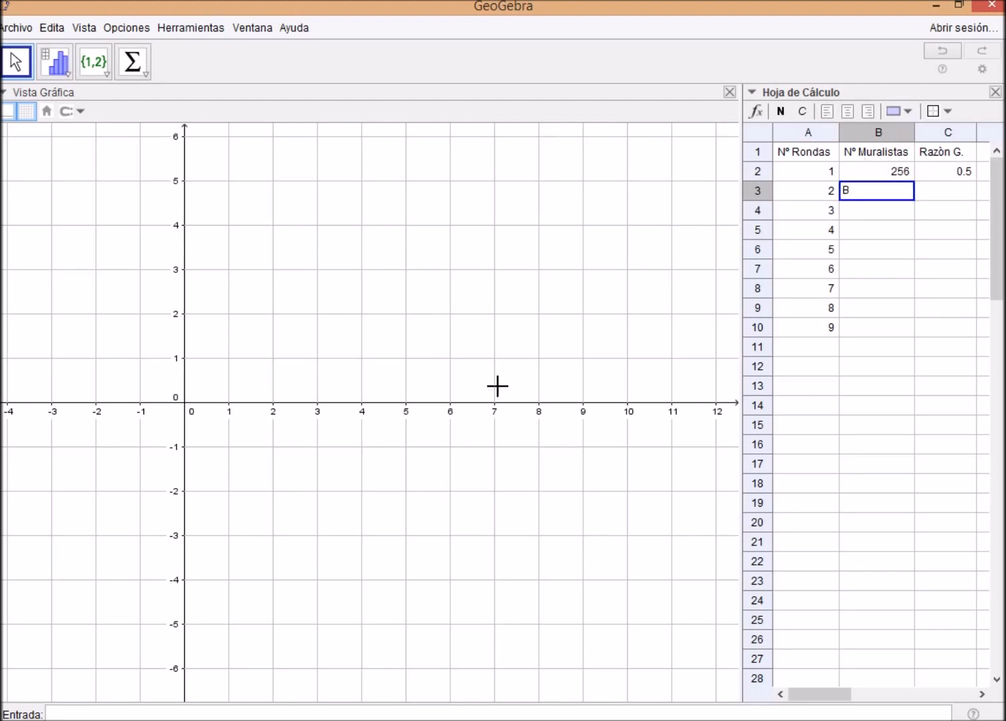
{"action": "type", "text": "2*"}
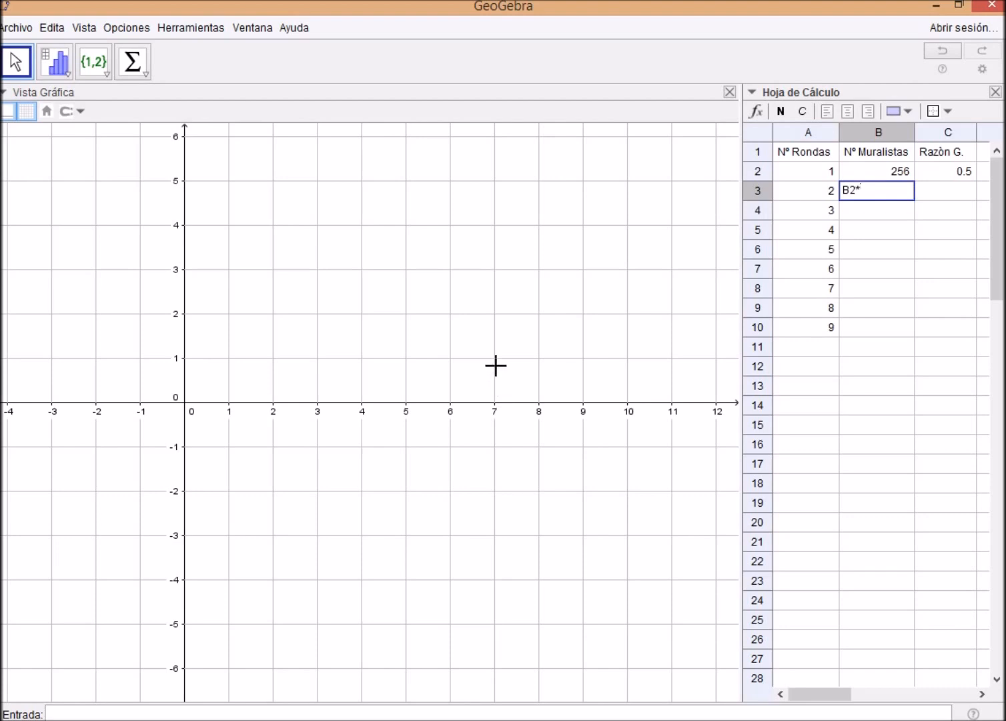
{"action": "type", "text": "$"}
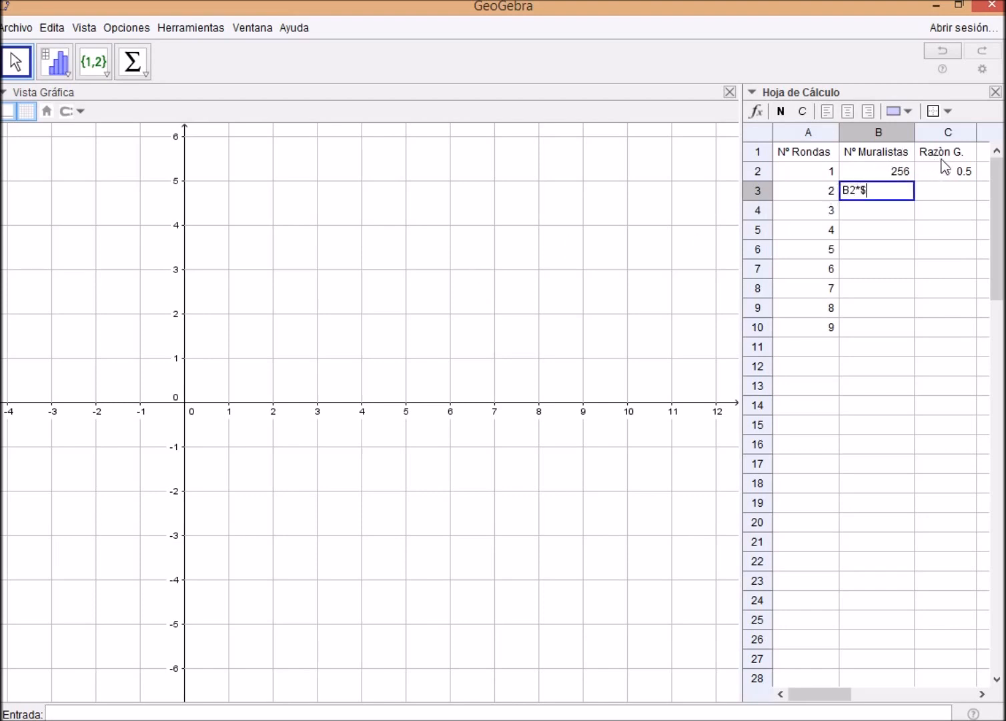
{"action": "type", "text": "C$"}
{"action": "type", "text": "2"}
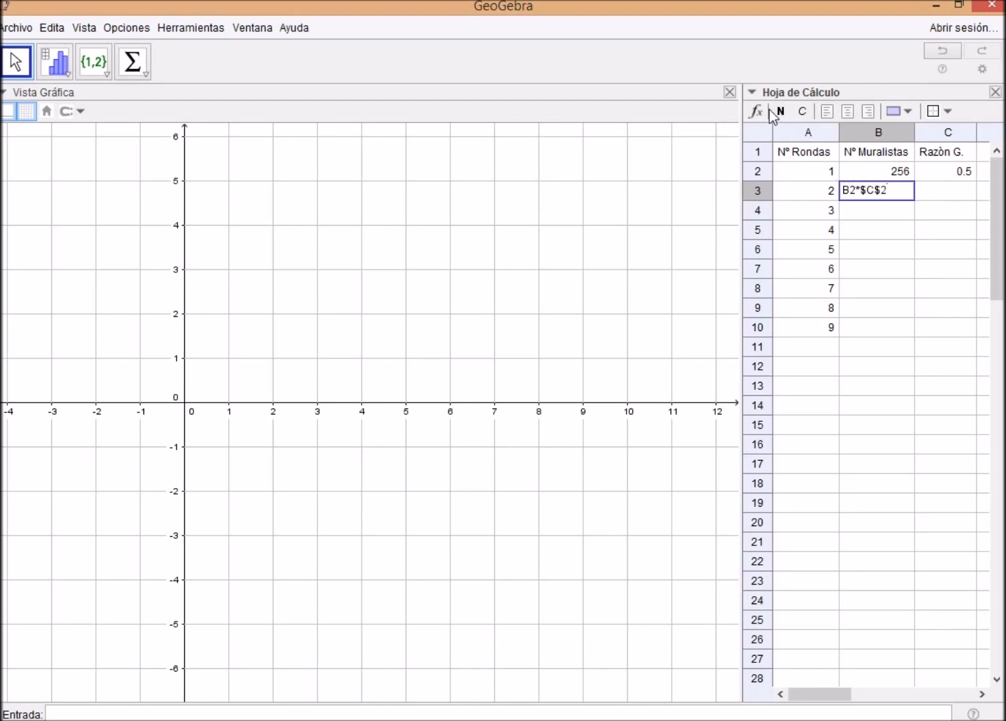
{"action": "key", "text": "Return"}
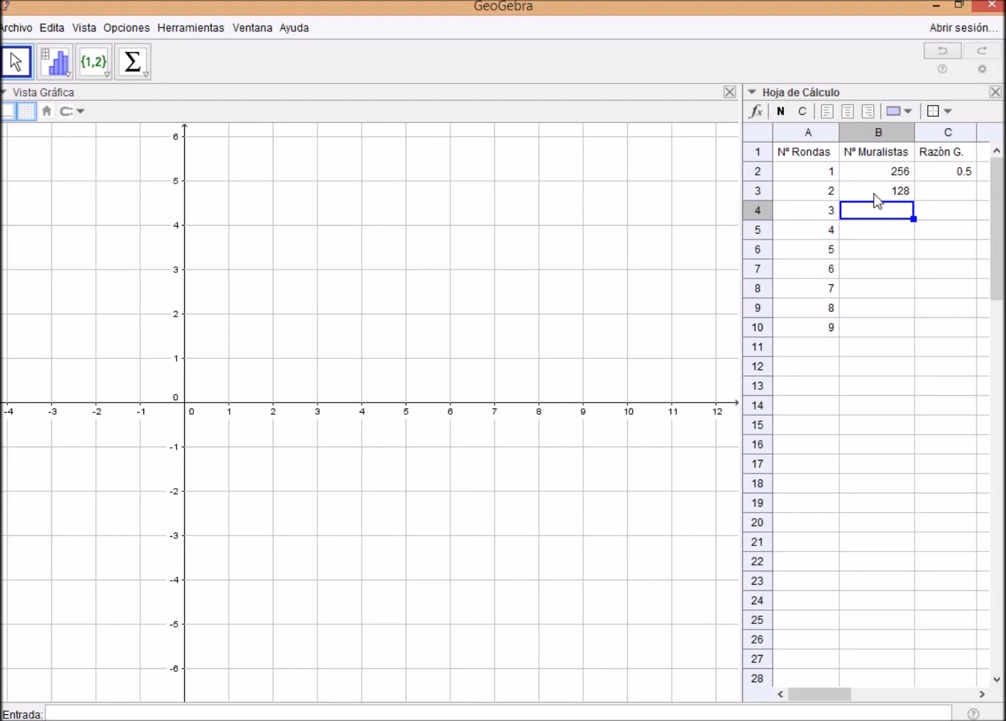
Step: Fill the formula in B3 down through B10
{"action": "mouse_move", "coordinate": [875, 194]}
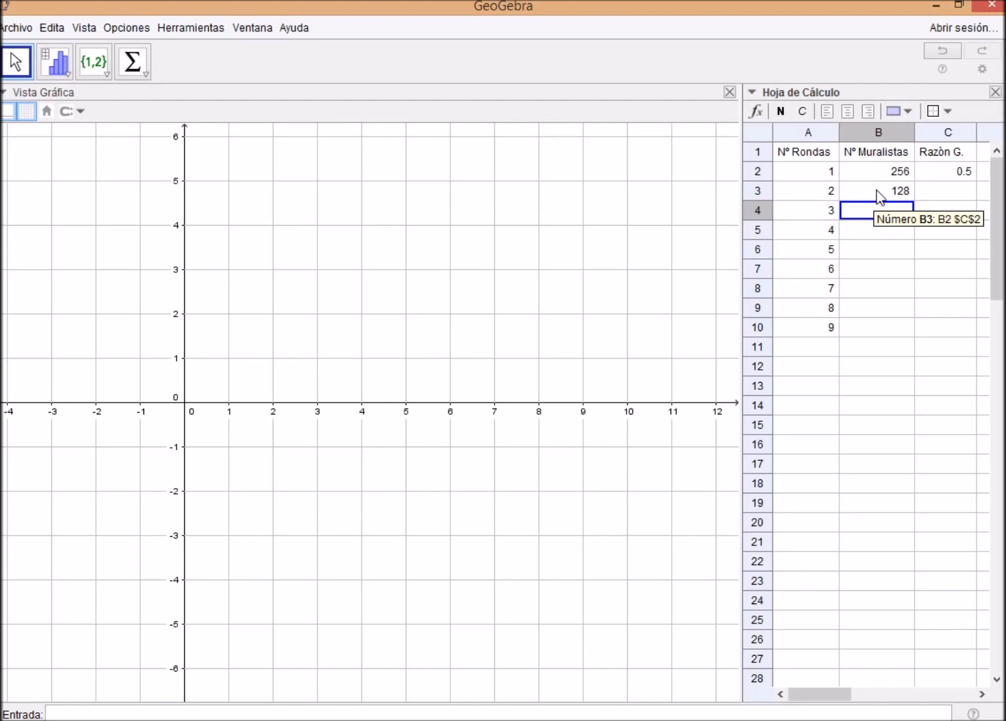
{"action": "left_click", "coordinate": [877, 192]}
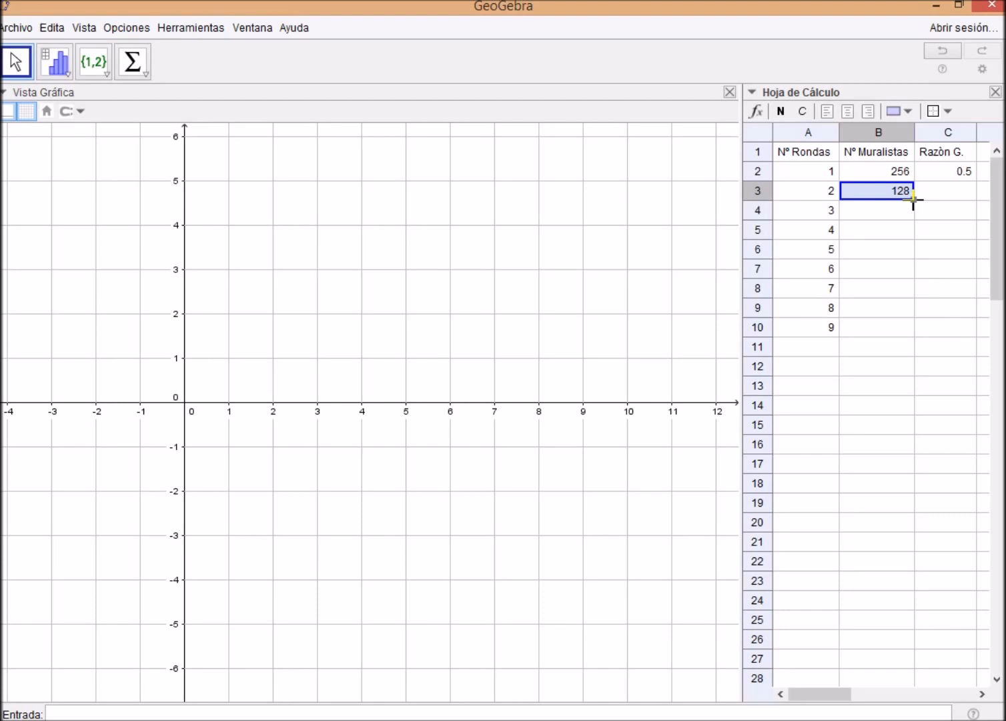
{"action": "left_click_drag", "start_coordinate": [913, 199], "coordinate": [896, 324]}
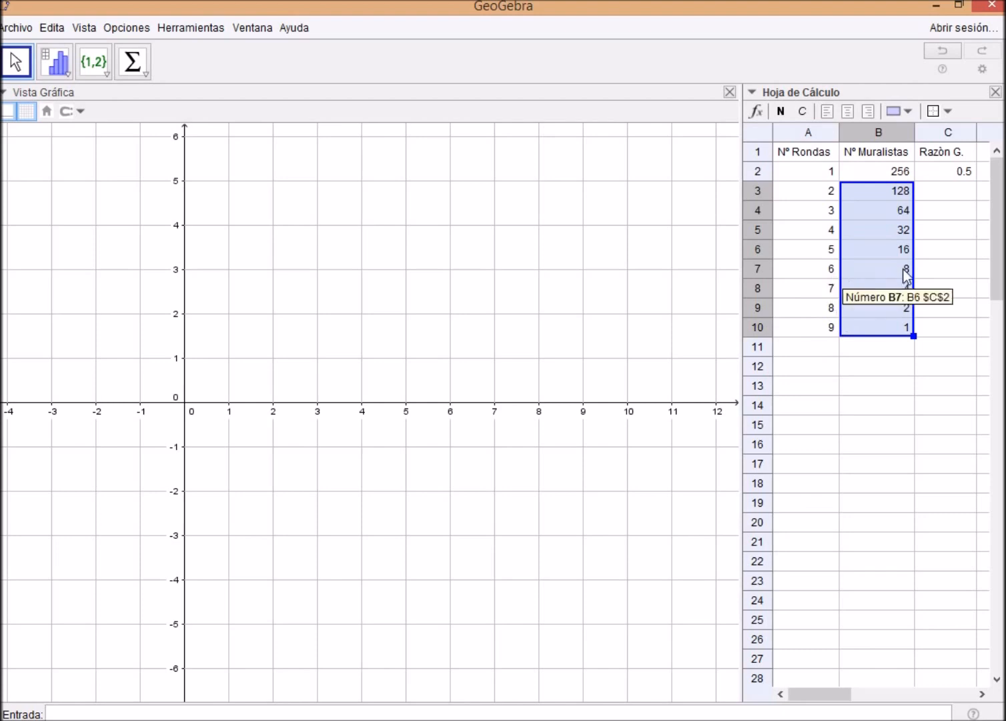
Step: Set the graphics view's x-to-y axis ratio to 1 : 50 and open the x-axis settings
{"action": "left_click", "coordinate": [612, 307]}
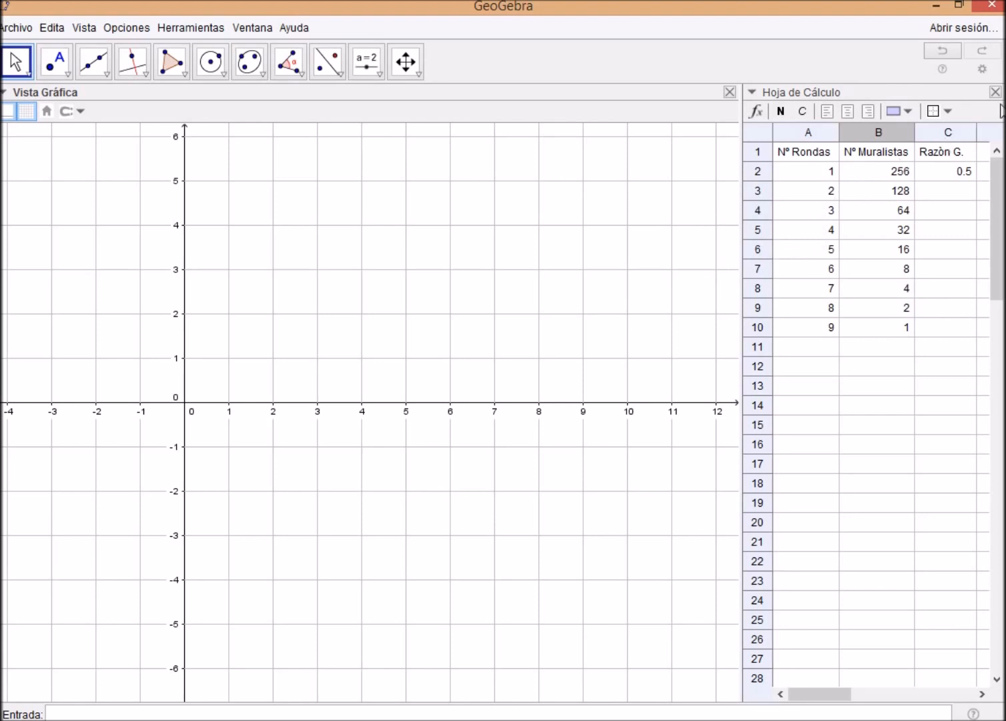
{"action": "left_click", "coordinate": [985, 69]}
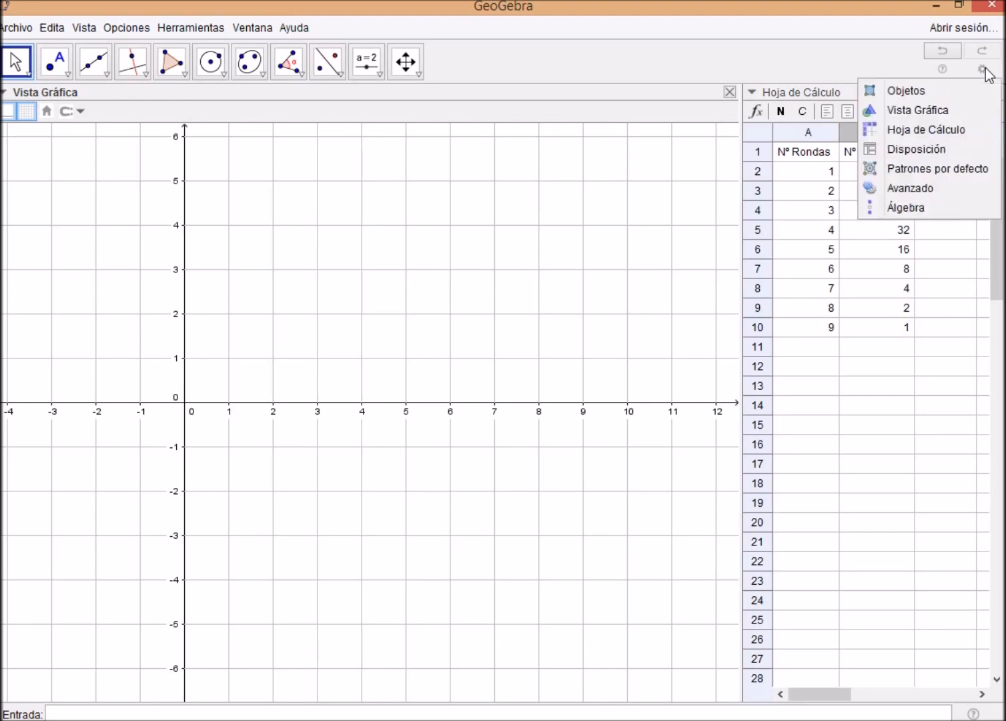
{"action": "left_click", "coordinate": [928, 111]}
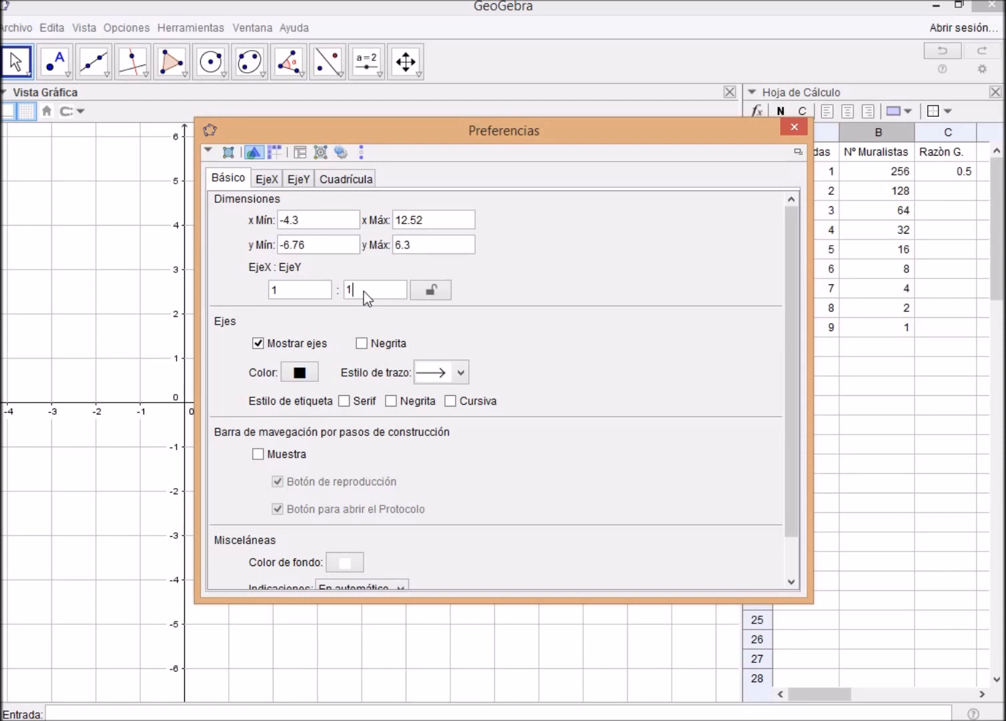
{"action": "key", "text": "BackSpace"}
{"action": "type", "text": "50"}
{"action": "left_click", "coordinate": [267, 180]}
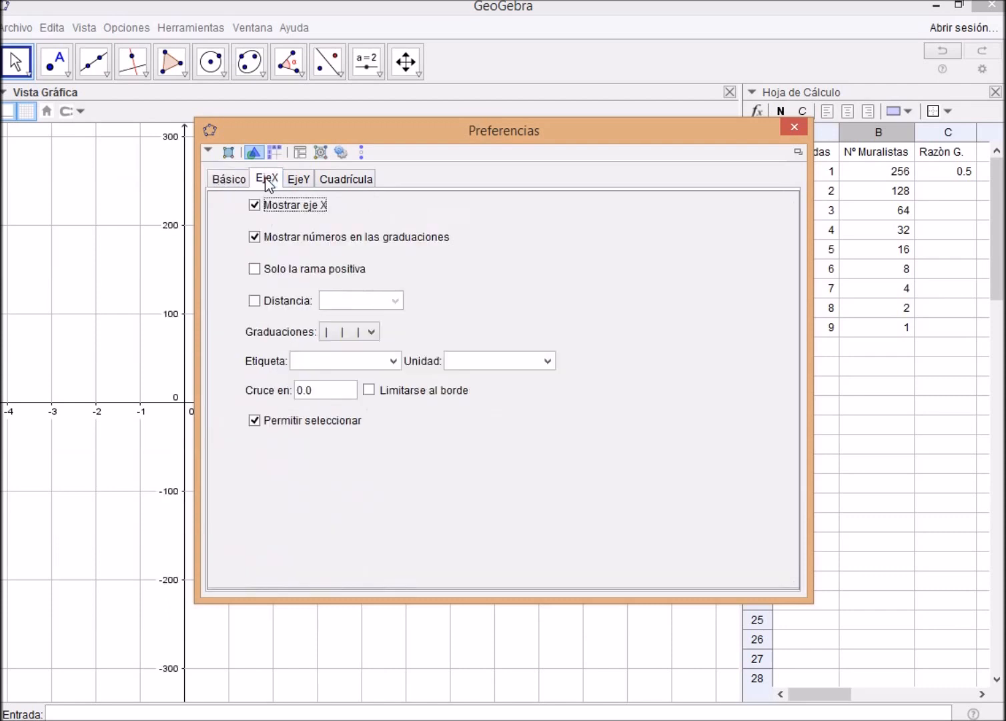
Step: Set the x-axis tick distance to 1 and label the axis Rondas
{"action": "left_click", "coordinate": [254, 301]}
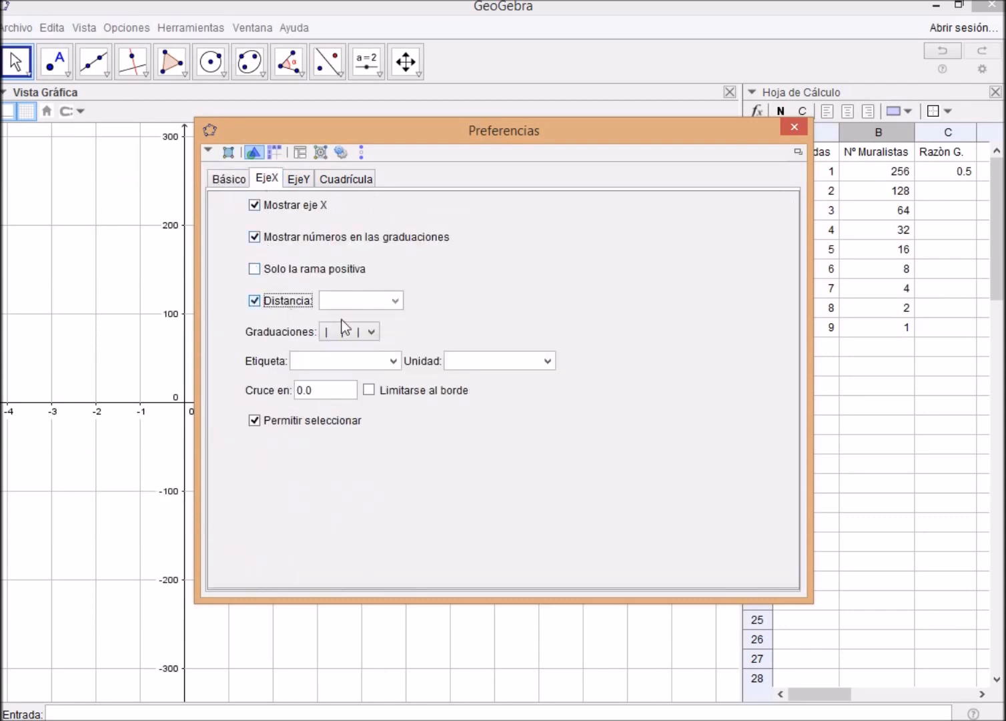
{"action": "left_click", "coordinate": [394, 300]}
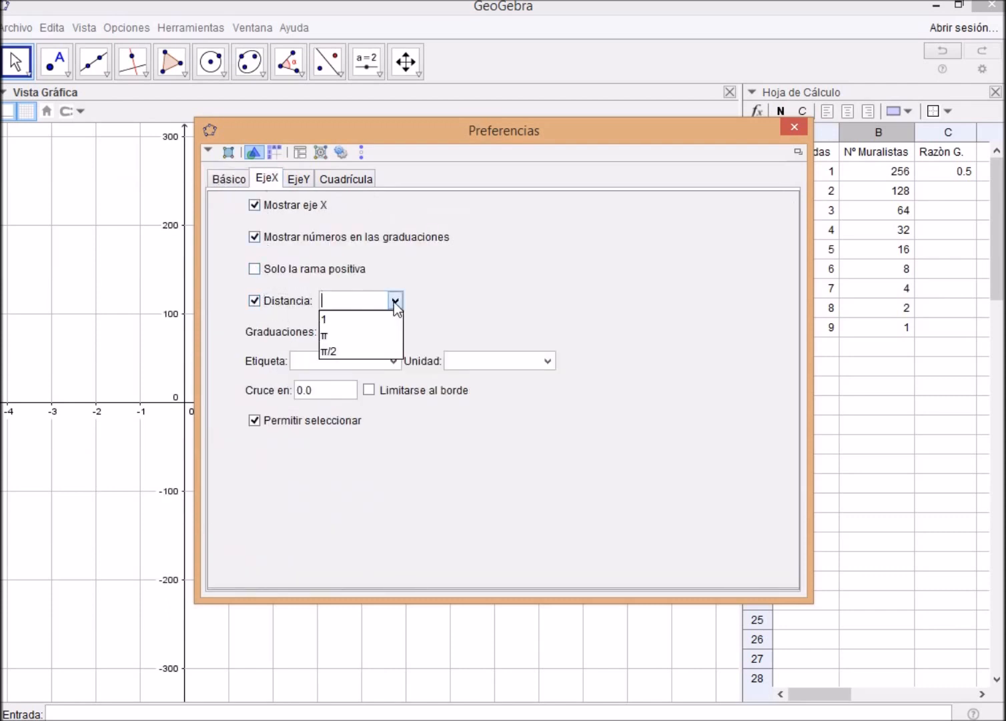
{"action": "left_click", "coordinate": [331, 319]}
{"action": "left_click_drag", "start_coordinate": [651, 134], "coordinate": [544, 134]}
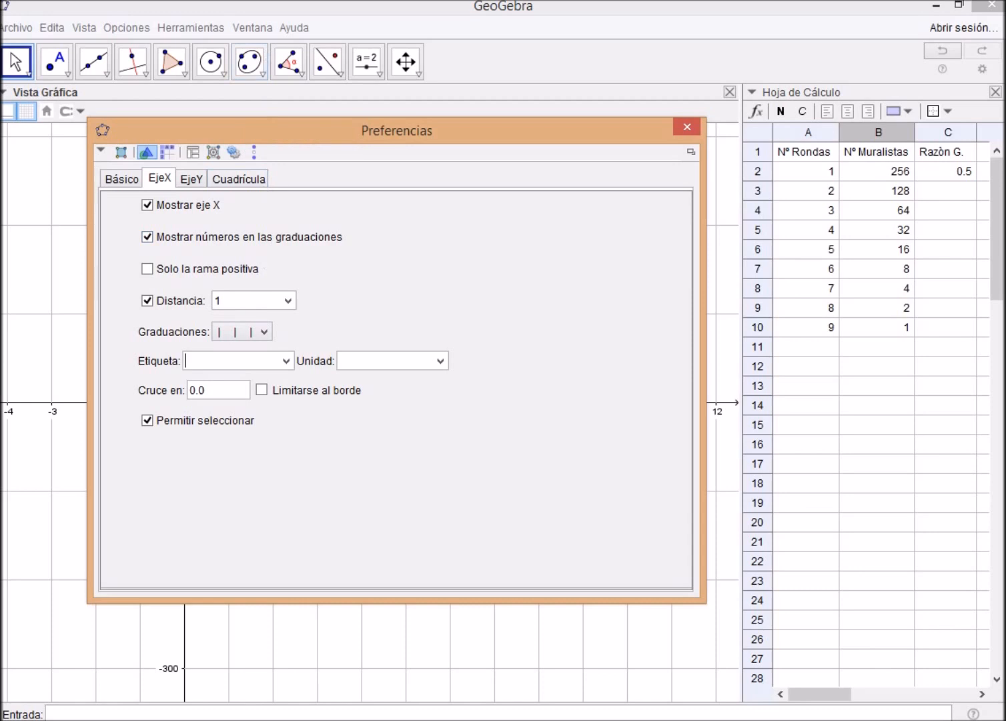
{"action": "type", "text": "Rondas"}
Step: Set the y-axis tick distance to 60, label the axis Muralistas, and close the preferences
{"action": "left_click", "coordinate": [192, 180]}
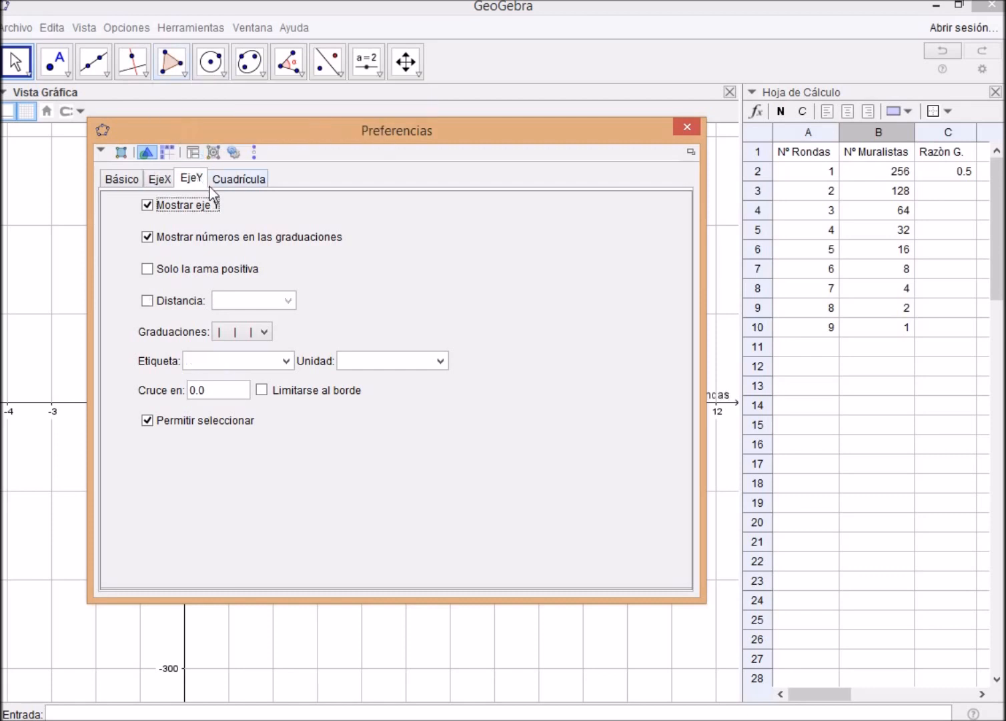
{"action": "left_click", "coordinate": [148, 302]}
{"action": "left_click", "coordinate": [223, 303]}
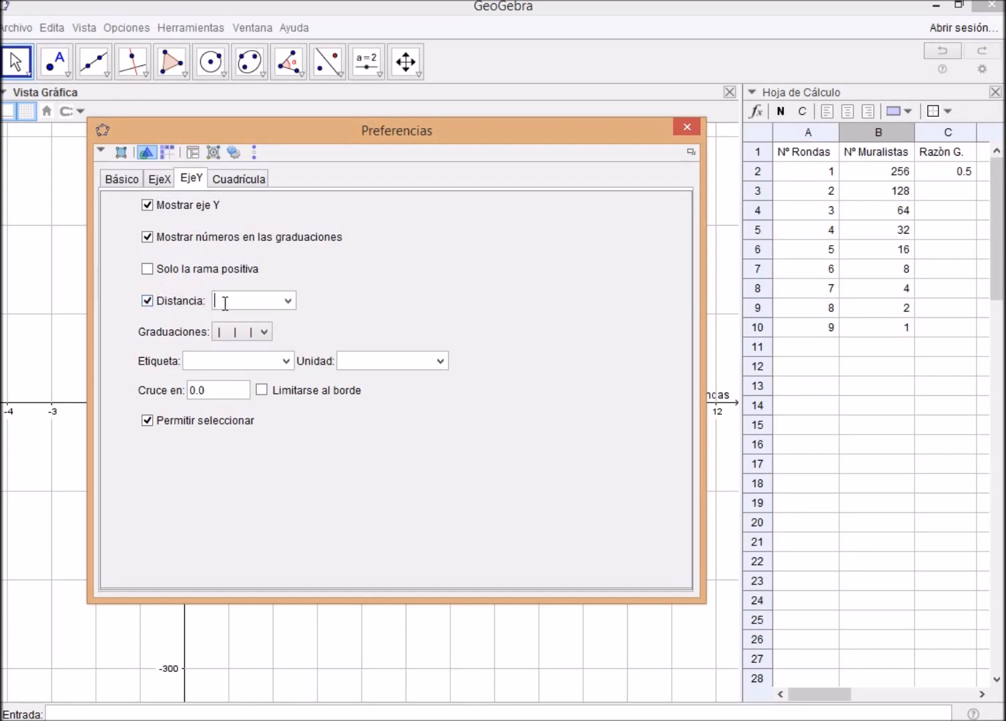
{"action": "type", "text": "60"}
{"action": "left_click", "coordinate": [200, 360]}
{"action": "type", "text": "Mu"}
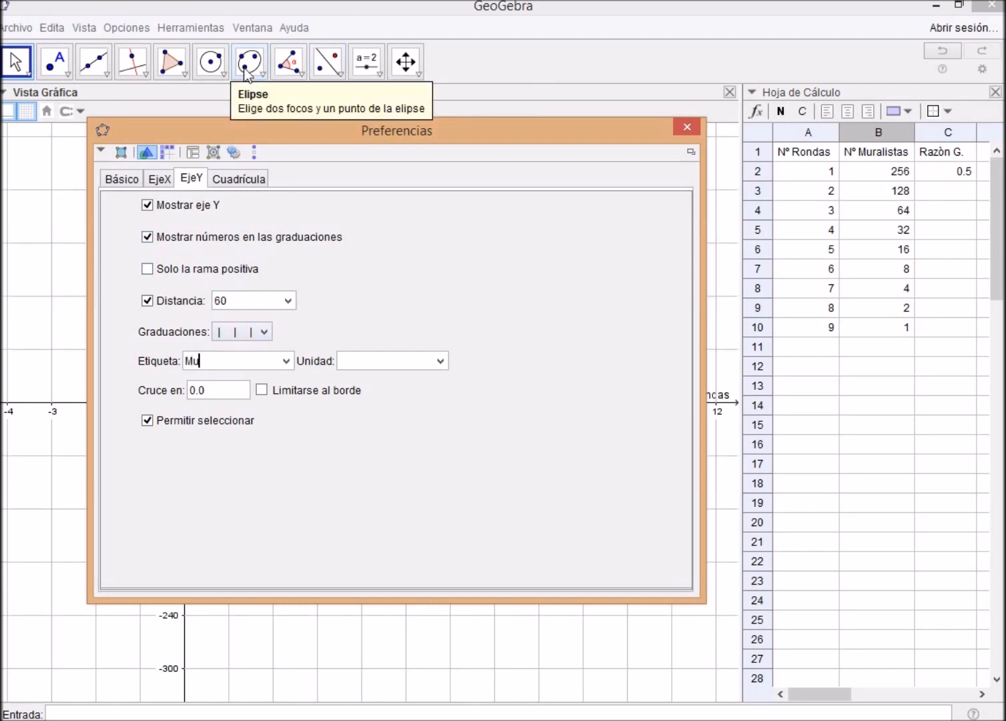
{"action": "type", "text": "ralistas"}
{"action": "left_click", "coordinate": [695, 127]}
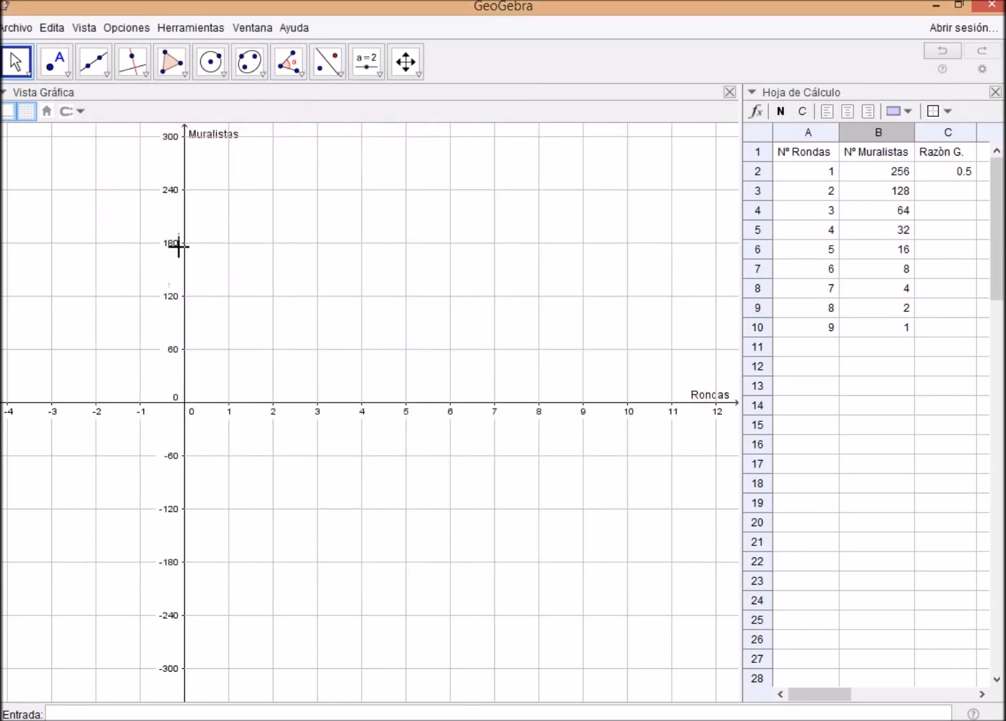
Step: Delete the entries for rounds 8 and 9 in cells A9:B10 of the spreadsheet
{"action": "left_click_drag", "start_coordinate": [248, 255], "coordinate": [301, 360]}
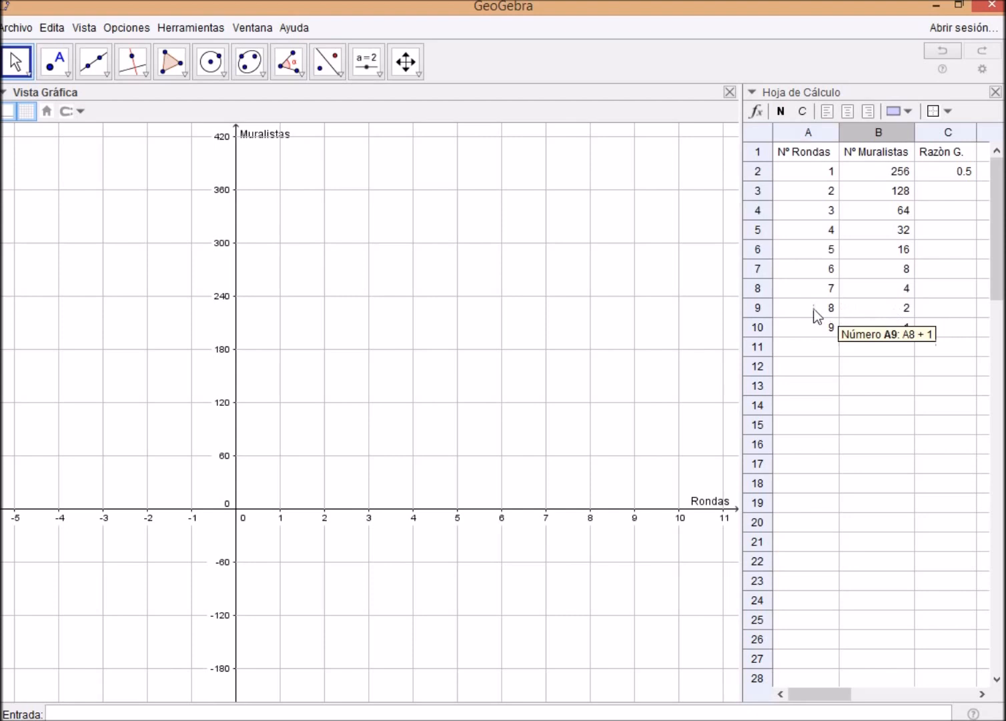
{"action": "left_click_drag", "start_coordinate": [827, 314], "coordinate": [863, 325]}
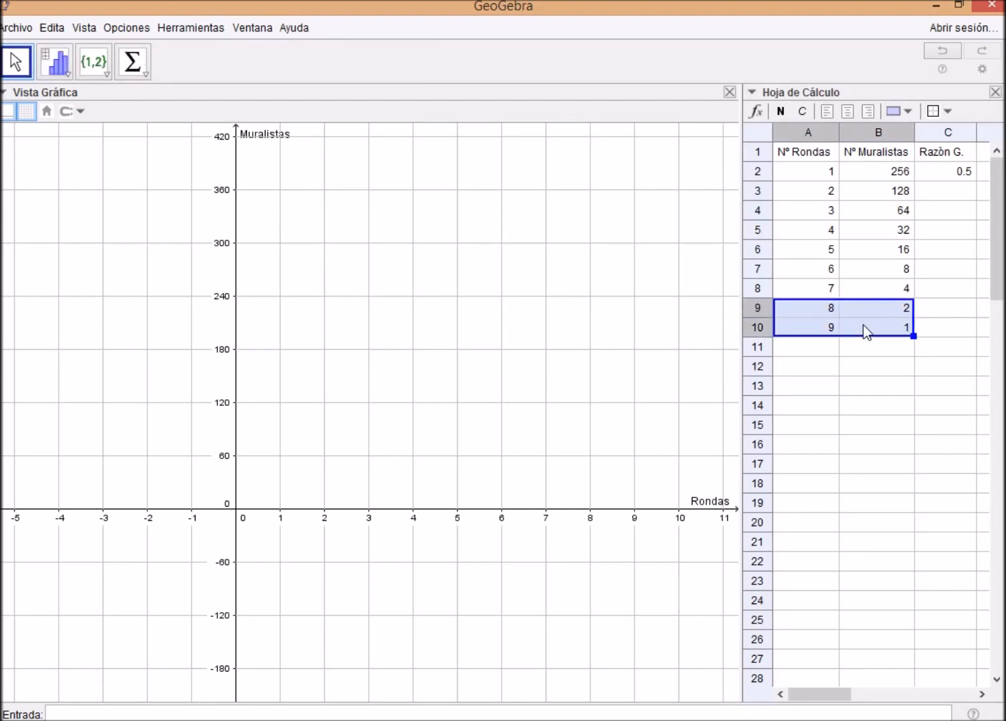
{"action": "key", "text": "Delete"}
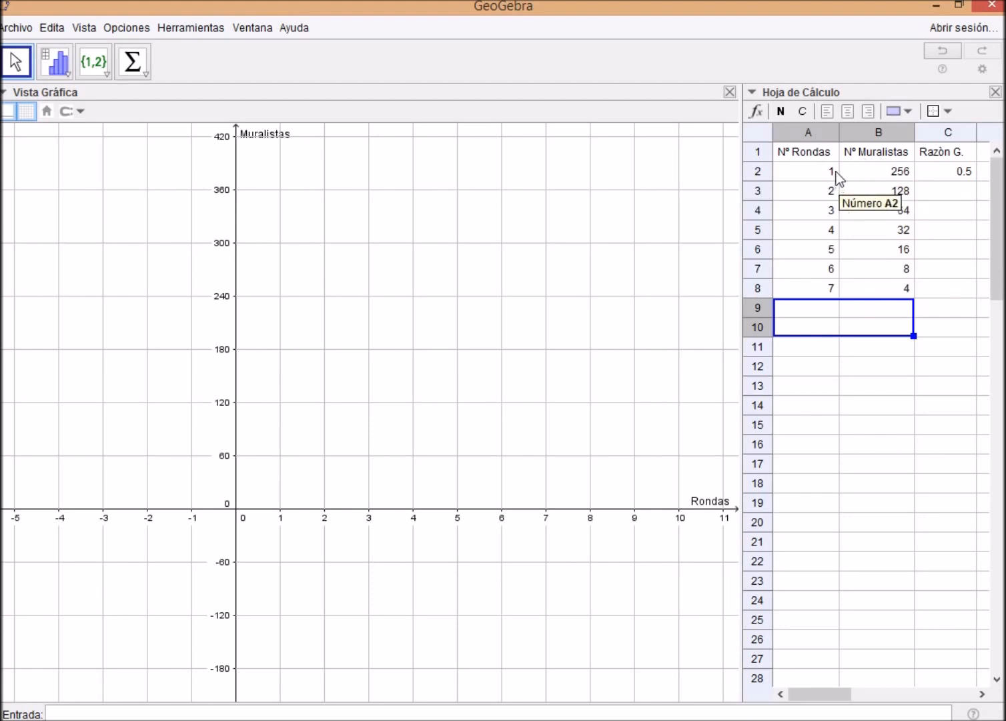
Step: Create a table from cells A1:B8 and place it beside the y-axis on its negative-x side in the graphics view
{"action": "left_click_drag", "start_coordinate": [794, 153], "coordinate": [867, 281]}
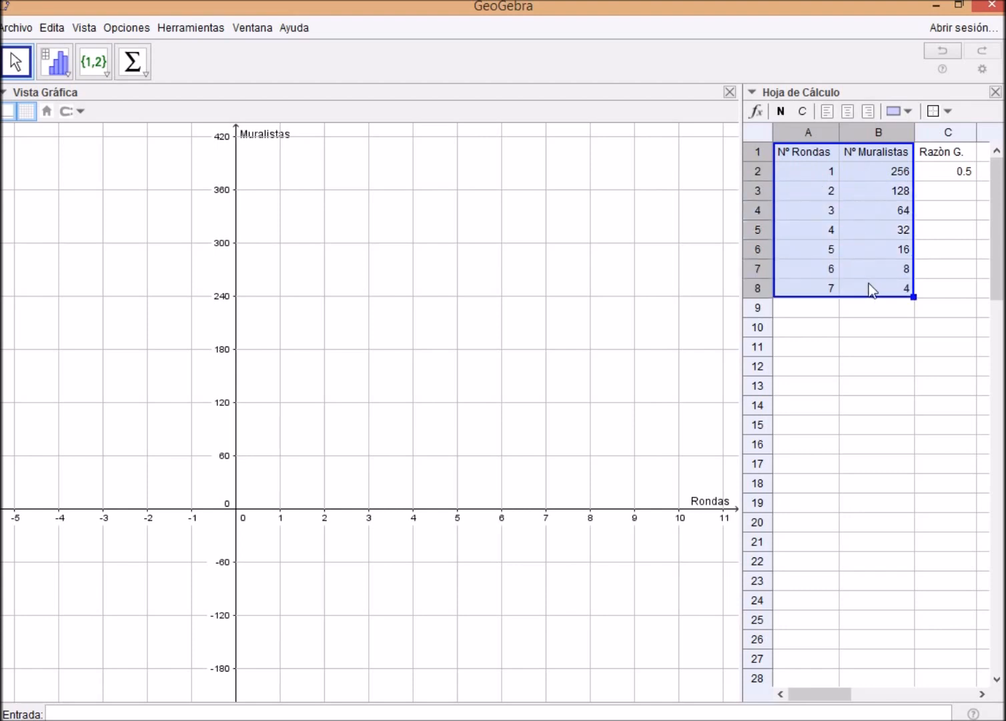
{"action": "right_click", "coordinate": [850, 208]}
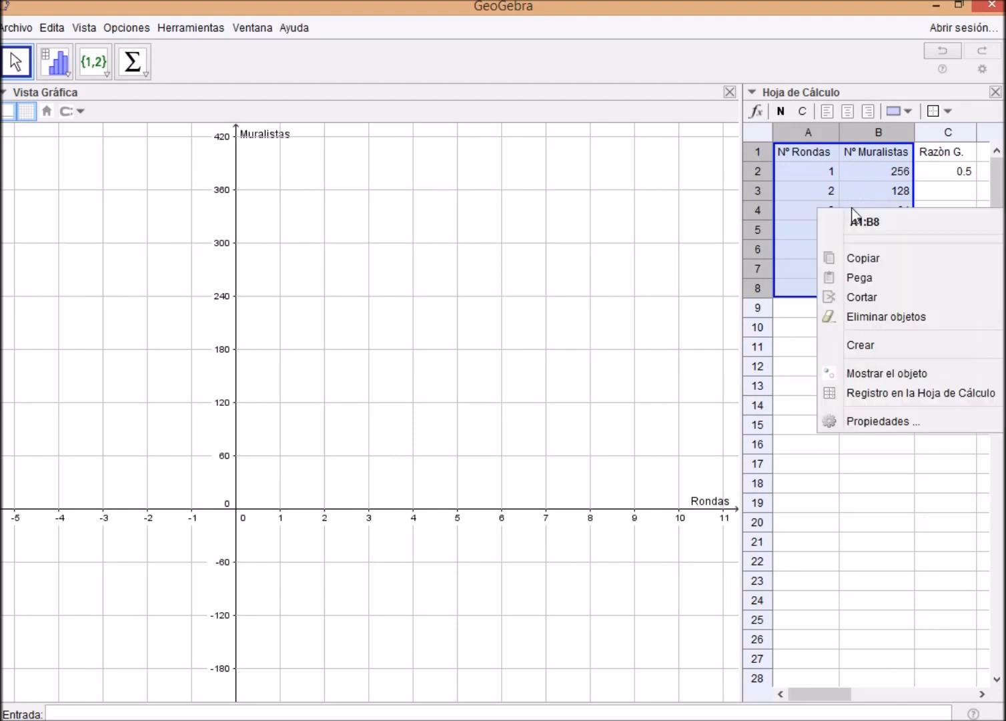
{"action": "mouse_move", "coordinate": [865, 346]}
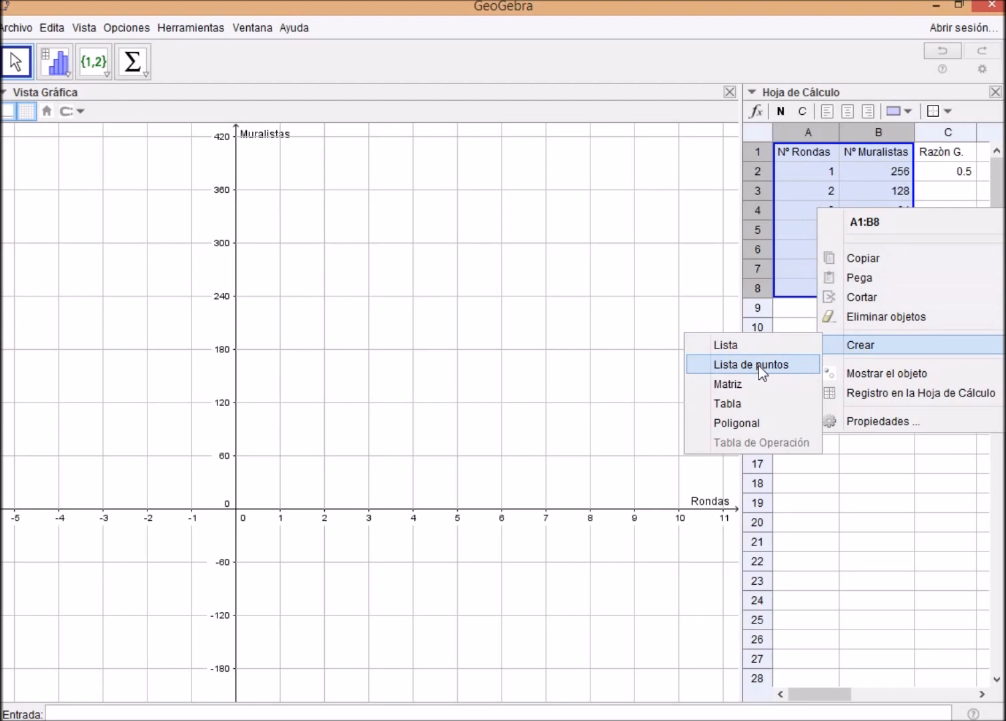
{"action": "left_click", "coordinate": [743, 400]}
{"action": "left_click_drag", "start_coordinate": [124, 160], "coordinate": [144, 226]}
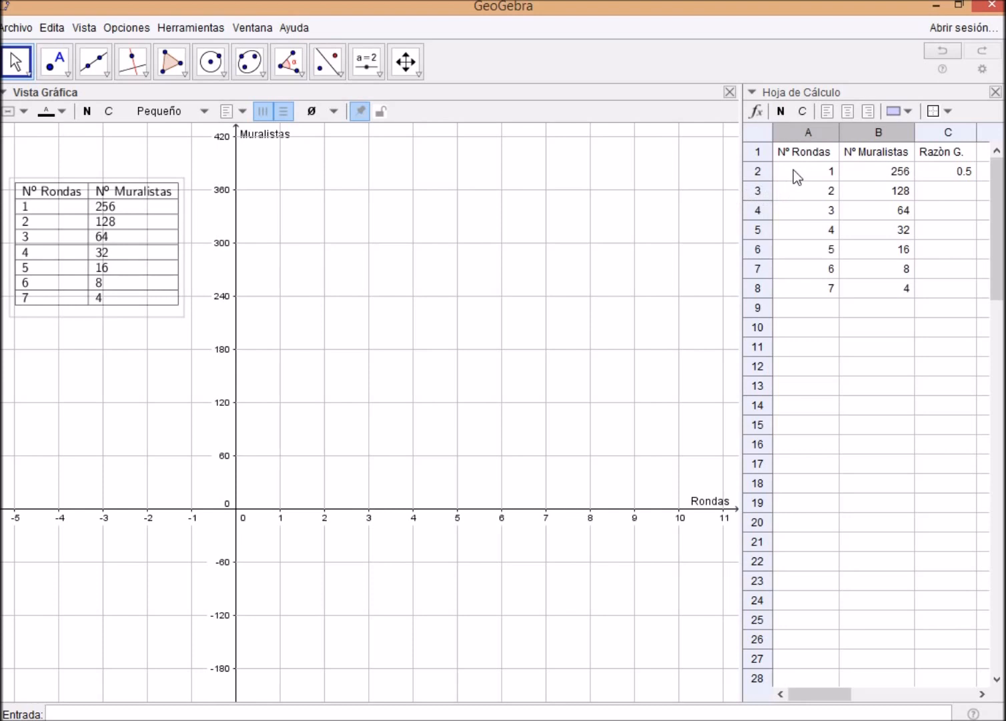
Step: Create a list of points from cells A2:B8 to plot muralists against rounds
{"action": "left_click_drag", "start_coordinate": [803, 169], "coordinate": [886, 289]}
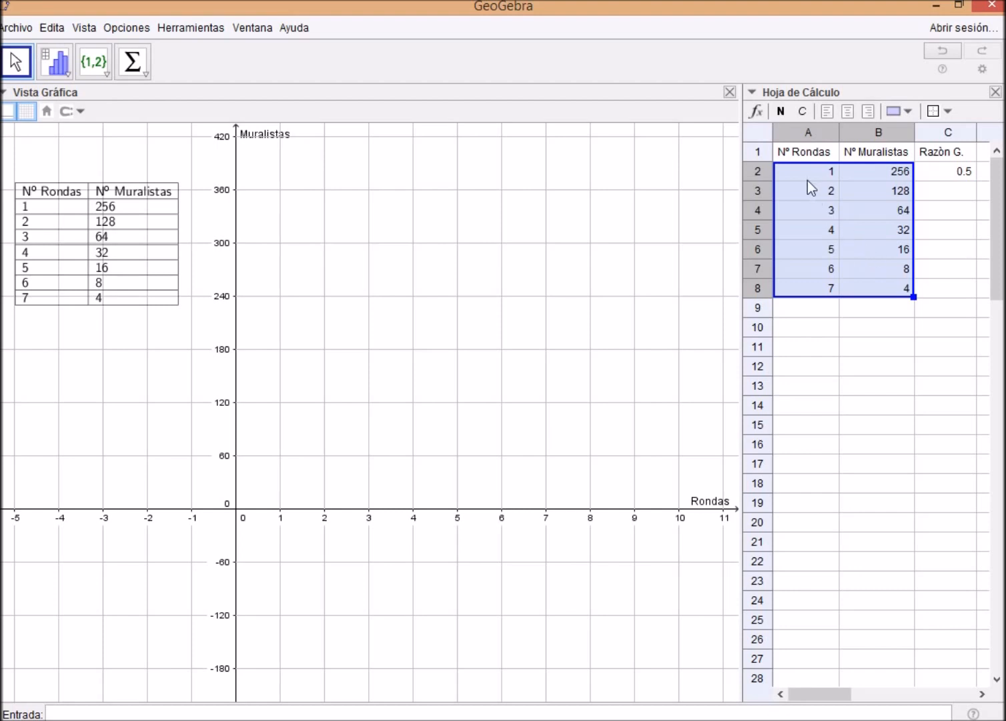
{"action": "right_click", "coordinate": [824, 211]}
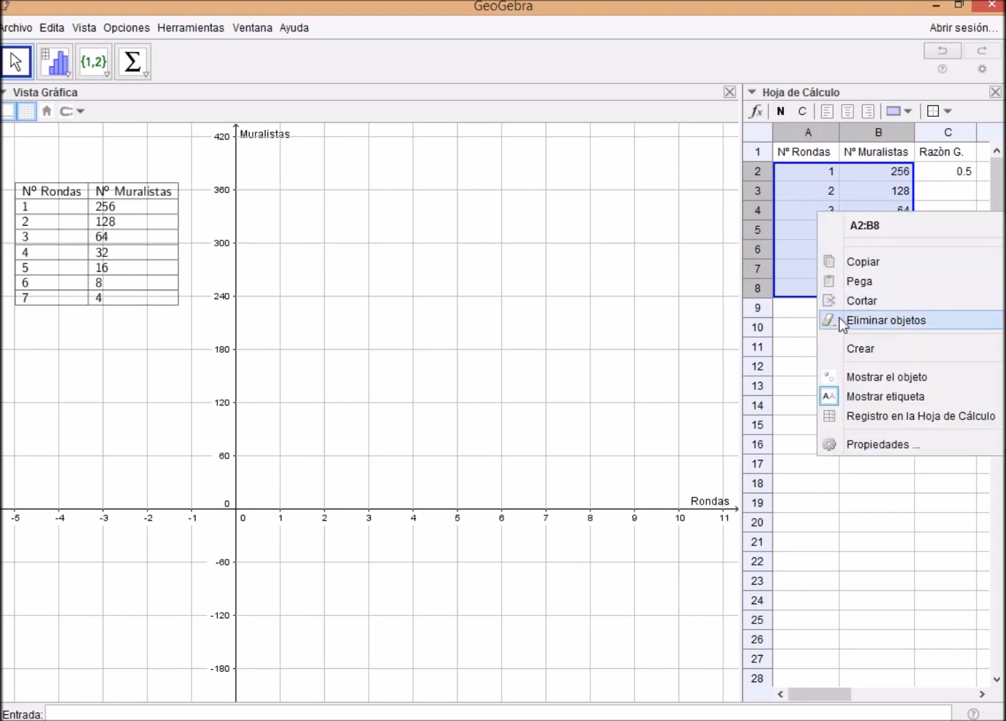
{"action": "mouse_move", "coordinate": [851, 346]}
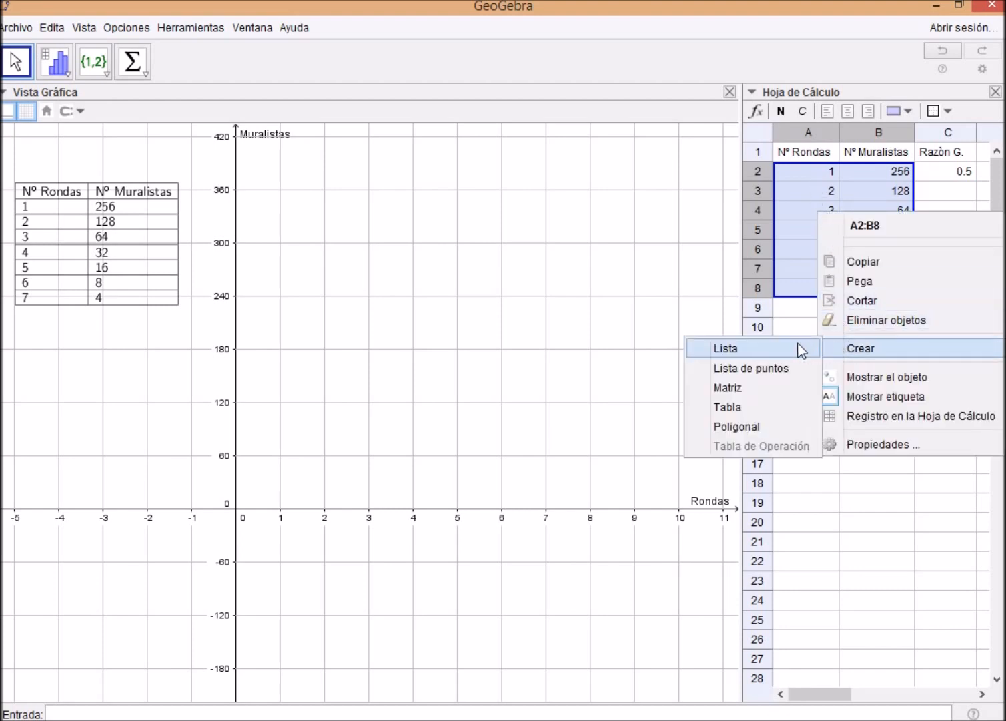
{"action": "left_click", "coordinate": [757, 367]}
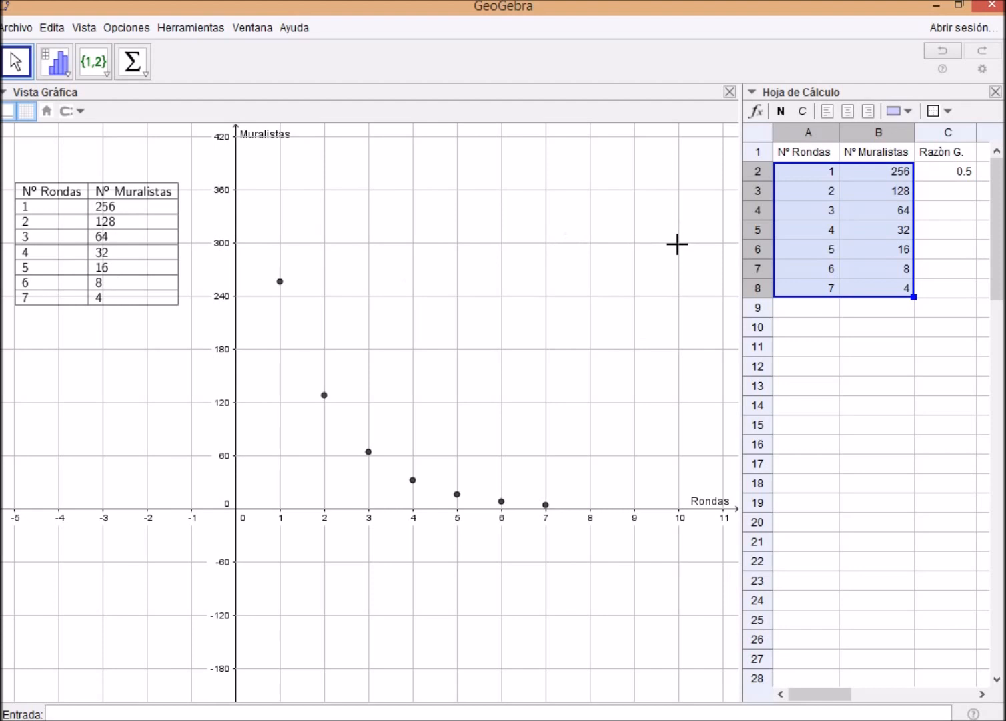
Step: Close the spreadsheet view and reposition the table clear of the y-axis in the widened graphics view
{"action": "left_click", "coordinate": [997, 94]}
{"action": "left_click_drag", "start_coordinate": [452, 279], "coordinate": [592, 293]}
{"action": "left_click", "coordinate": [165, 255]}
{"action": "left_click_drag", "start_coordinate": [166, 255], "coordinate": [188, 260]}
{"action": "left_click_drag", "start_coordinate": [471, 280], "coordinate": [403, 278]}
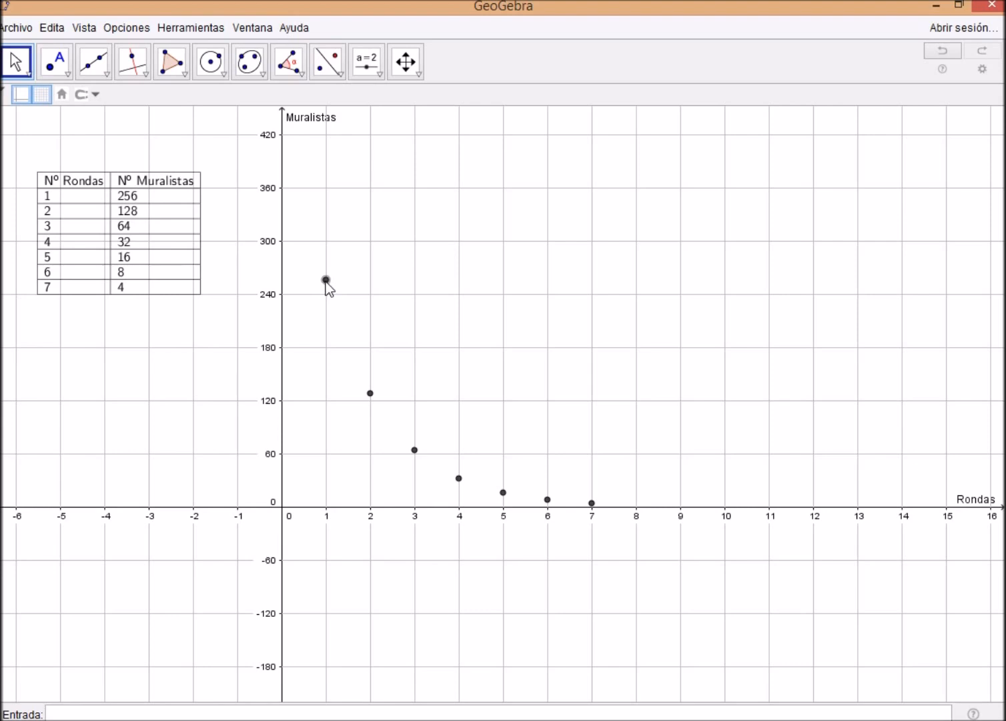
Step: Show the label of point A, plotted for round 1, as name and value
{"action": "left_click", "coordinate": [326, 281]}
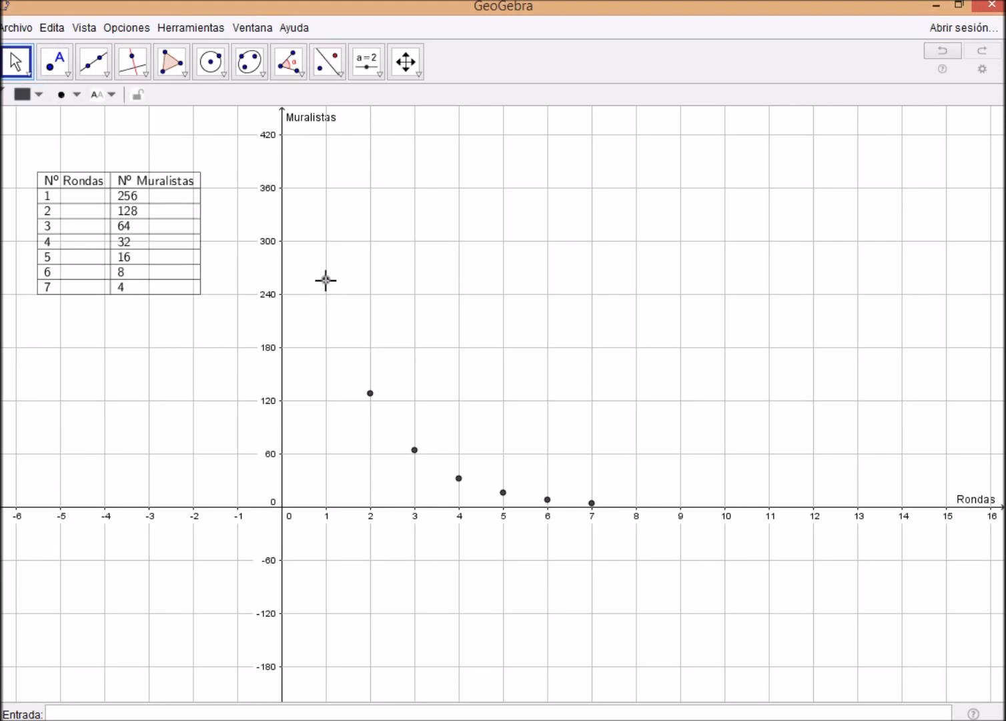
{"action": "right_click", "coordinate": [326, 282]}
{"action": "left_click", "coordinate": [375, 434]}
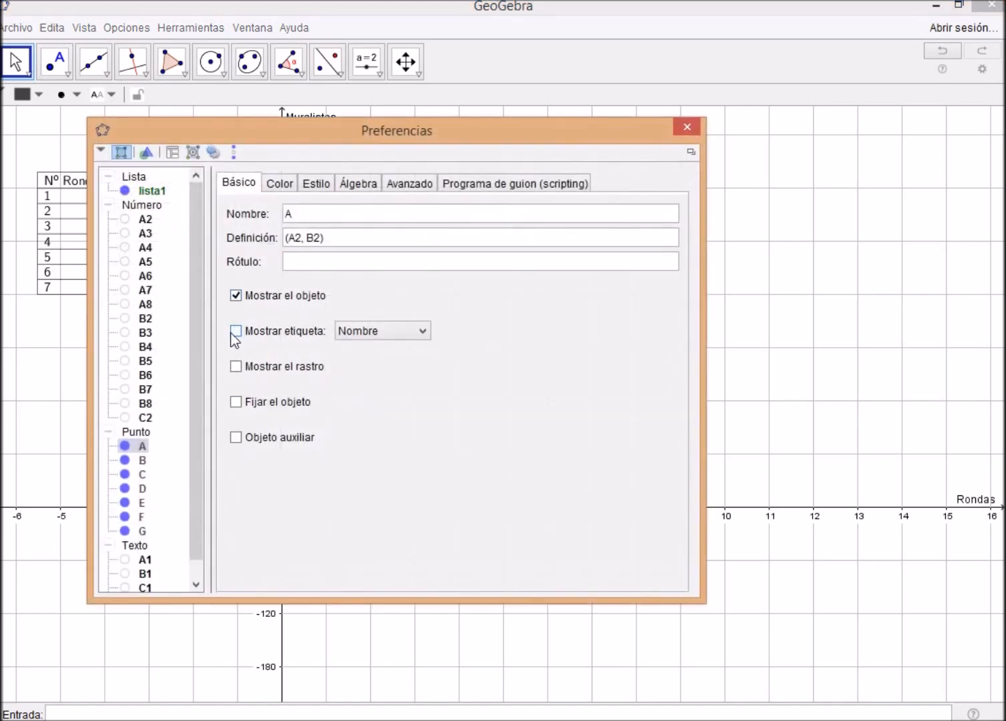
{"action": "left_click", "coordinate": [236, 331]}
{"action": "left_click", "coordinate": [354, 331]}
{"action": "left_click", "coordinate": [370, 363]}
Step: Show the label of point B, plotted for round 2, as name and value
{"action": "left_click_drag", "start_coordinate": [452, 134], "coordinate": [808, 229]}
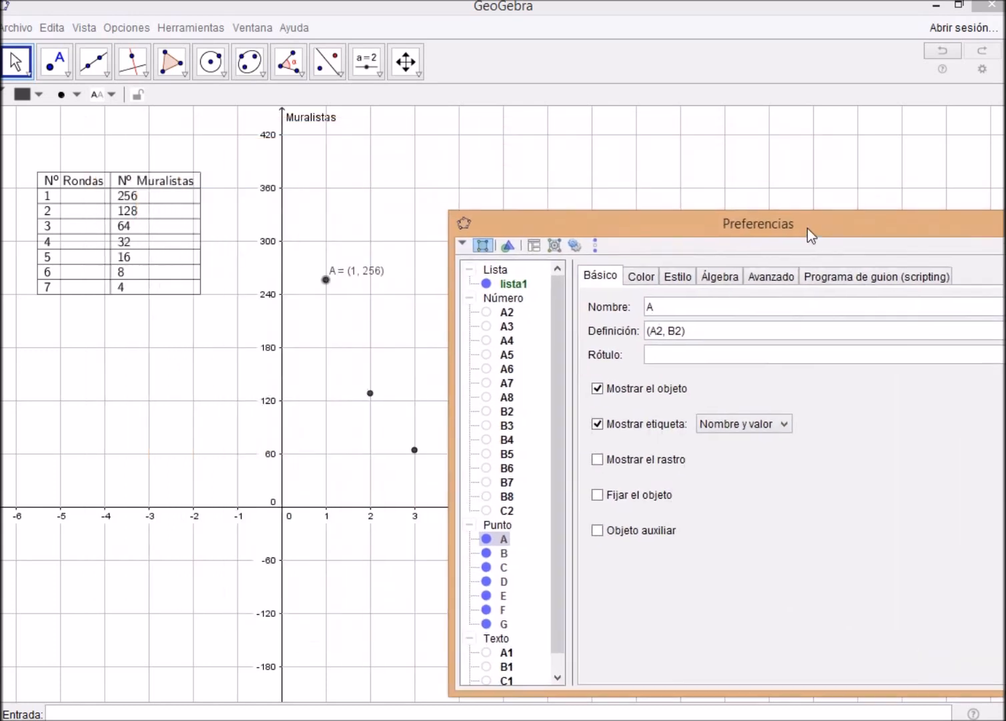
{"action": "left_click", "coordinate": [371, 395]}
{"action": "right_click", "coordinate": [371, 394]}
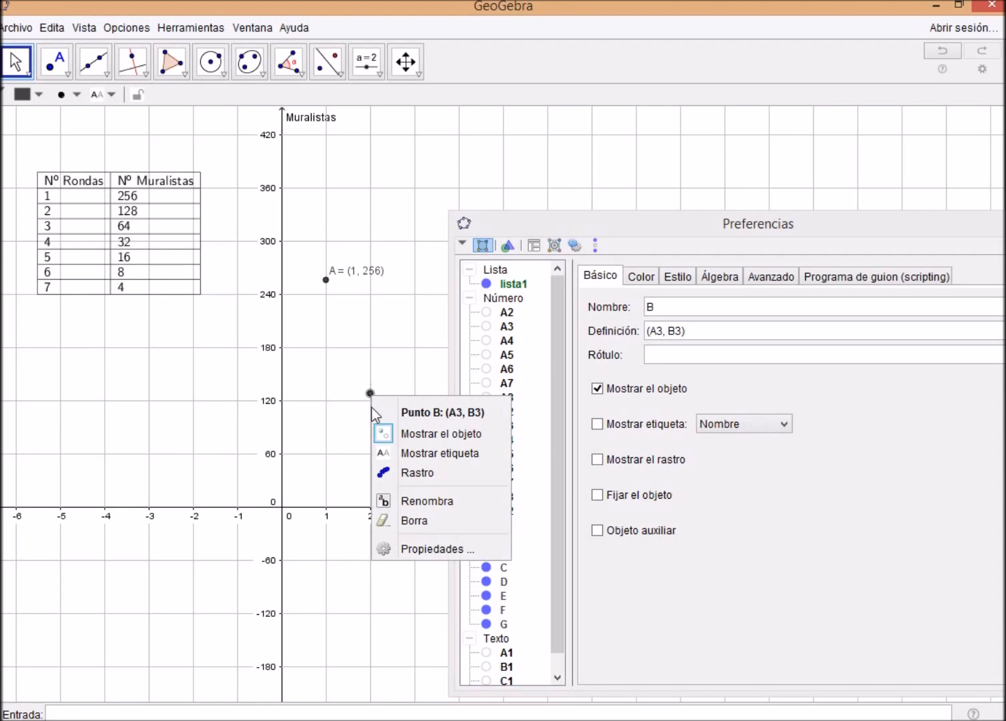
{"action": "left_click", "coordinate": [440, 549]}
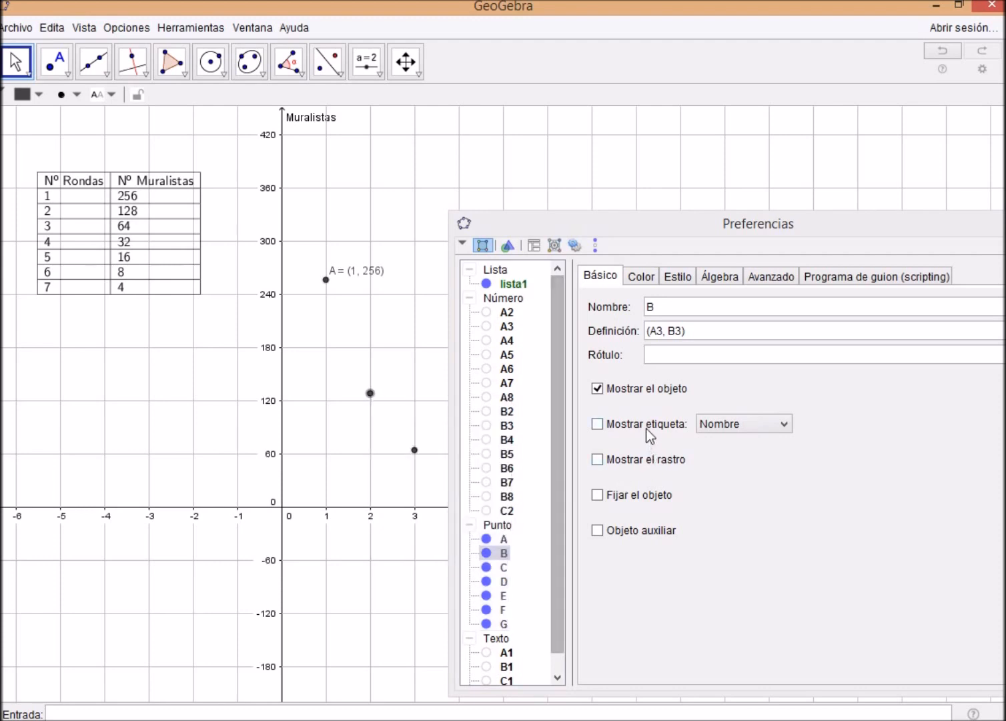
{"action": "left_click", "coordinate": [597, 427]}
{"action": "left_click", "coordinate": [723, 431]}
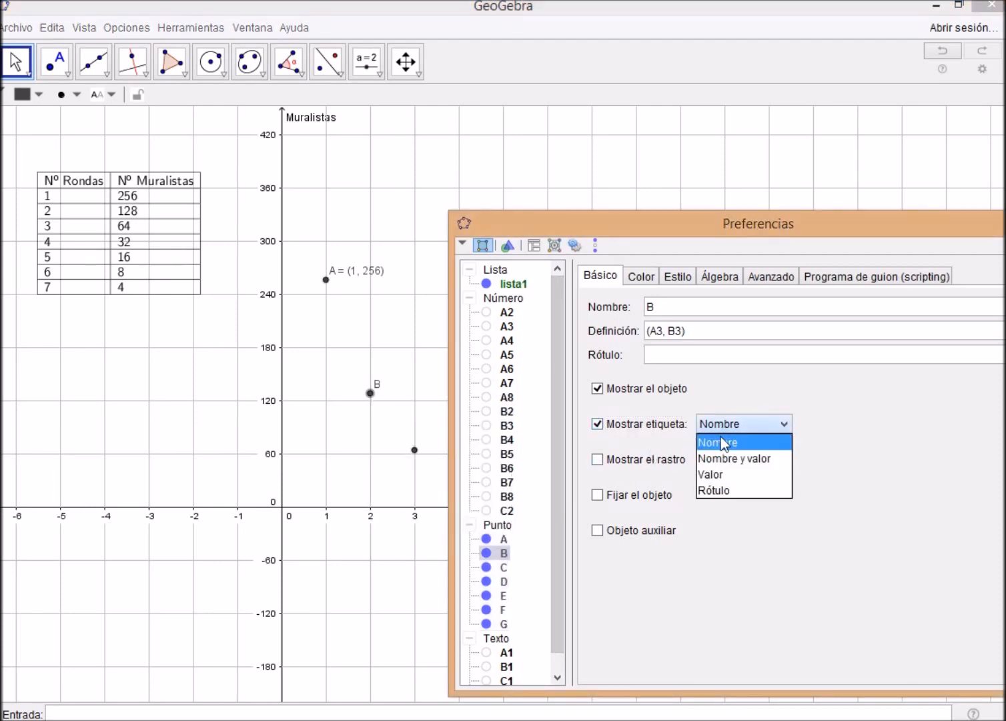
{"action": "left_click", "coordinate": [724, 457]}
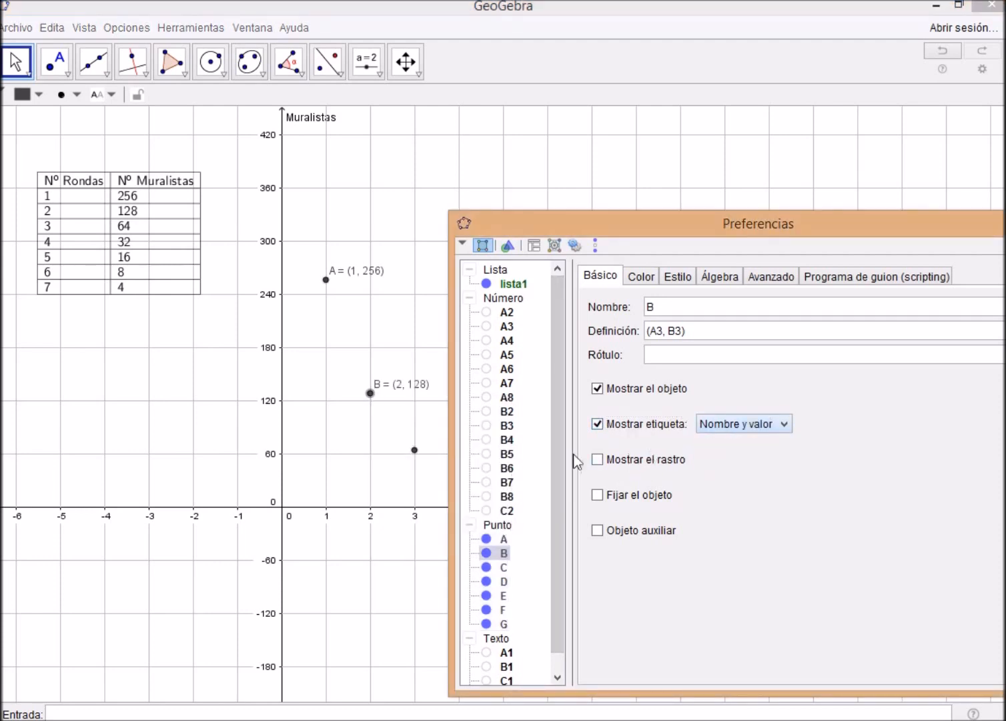
Step: Show the label of point C, plotted for round 3, as name and value
{"action": "left_click", "coordinate": [417, 450]}
{"action": "right_click", "coordinate": [415, 449]}
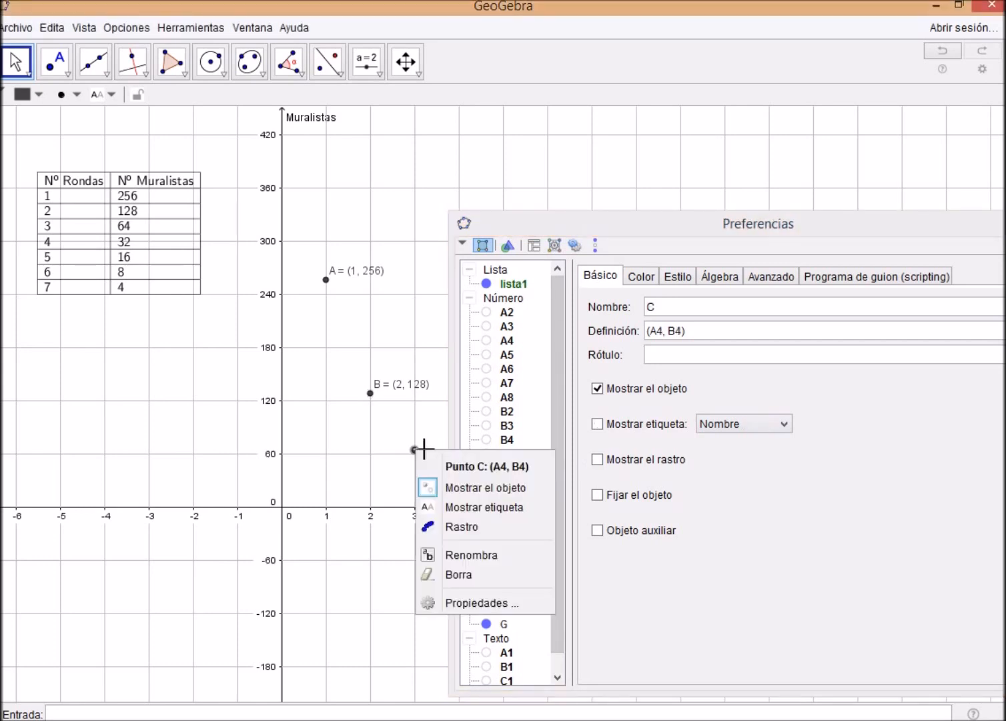
{"action": "left_click", "coordinate": [482, 602]}
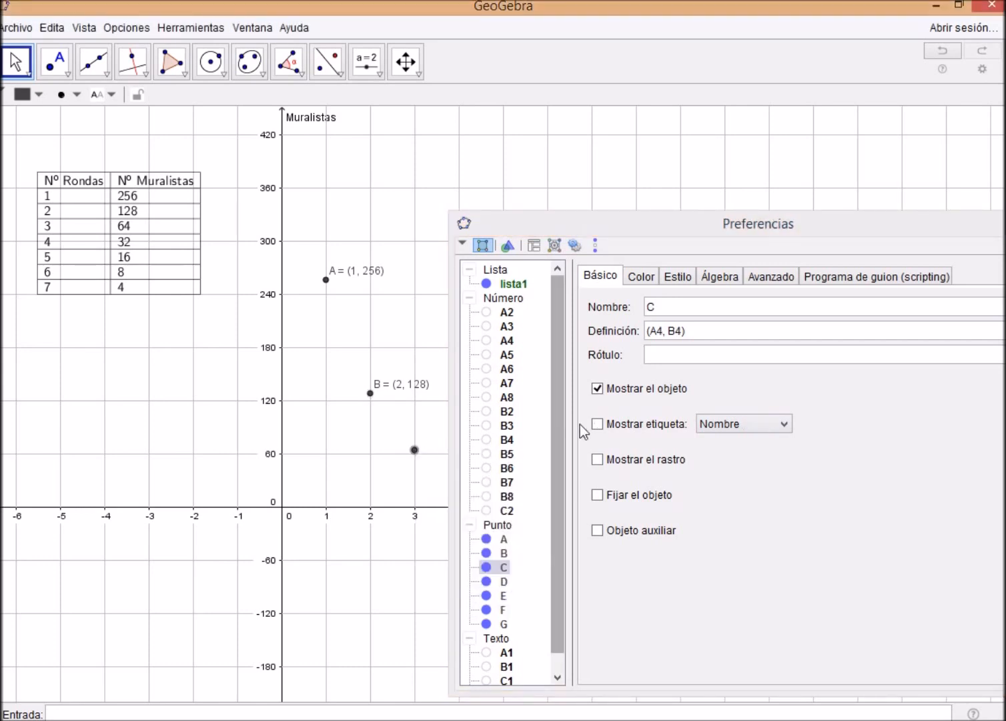
{"action": "left_click", "coordinate": [599, 426]}
{"action": "left_click", "coordinate": [718, 425]}
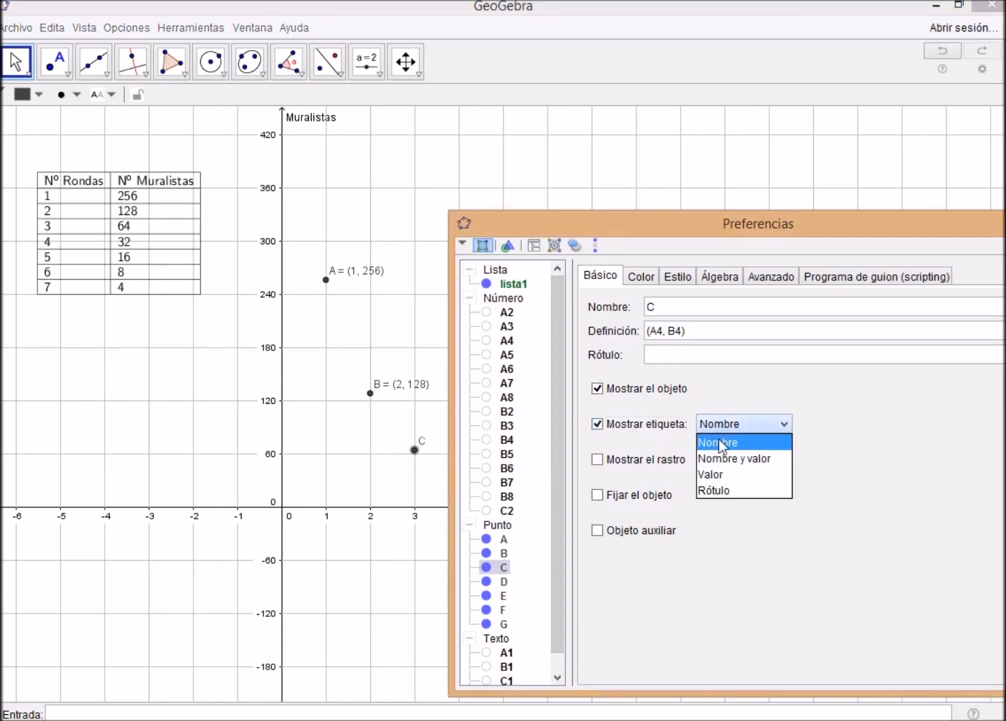
{"action": "left_click", "coordinate": [722, 461]}
Step: Show the label of point D, plotted for round 4, as name and value
{"action": "left_click_drag", "start_coordinate": [798, 226], "coordinate": [885, 242]}
{"action": "left_click", "coordinate": [460, 478]}
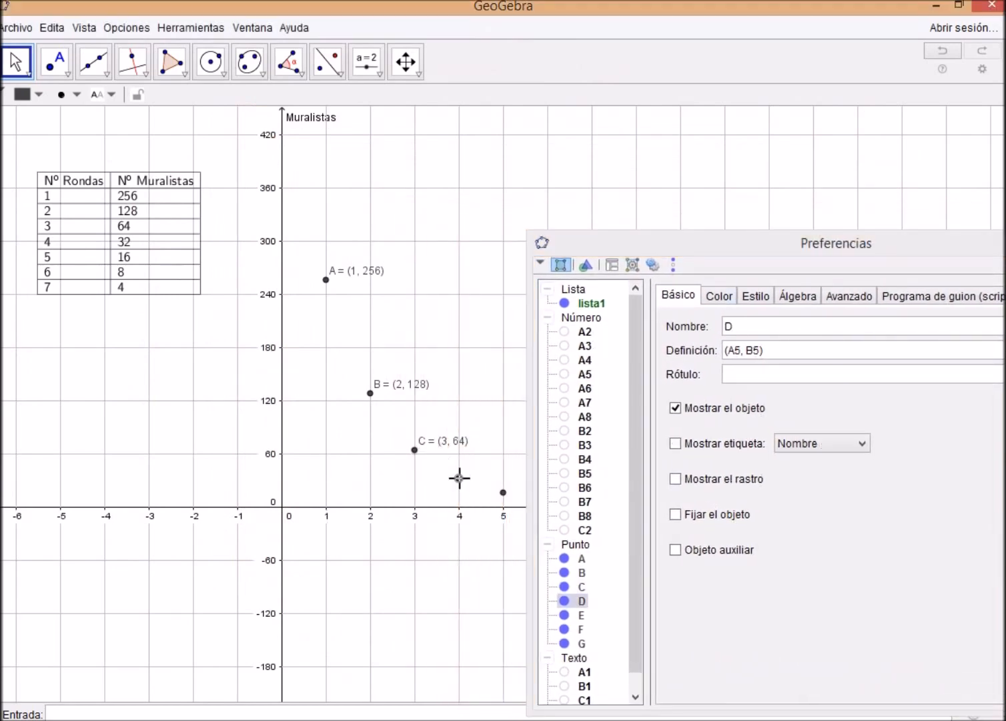
{"action": "right_click", "coordinate": [459, 479]}
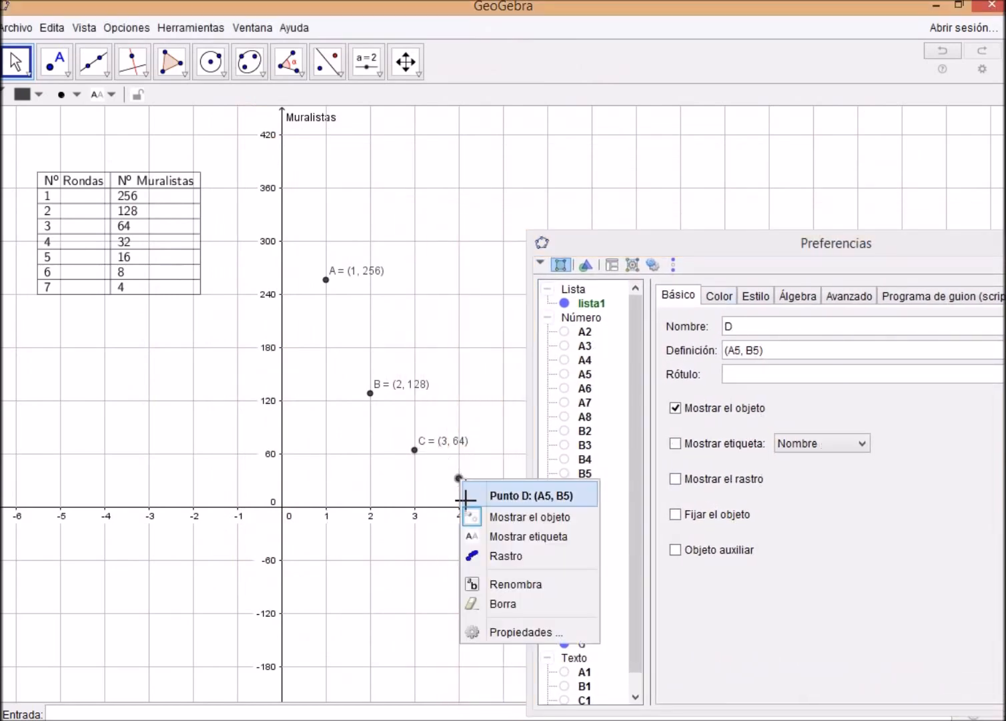
{"action": "left_click", "coordinate": [499, 641]}
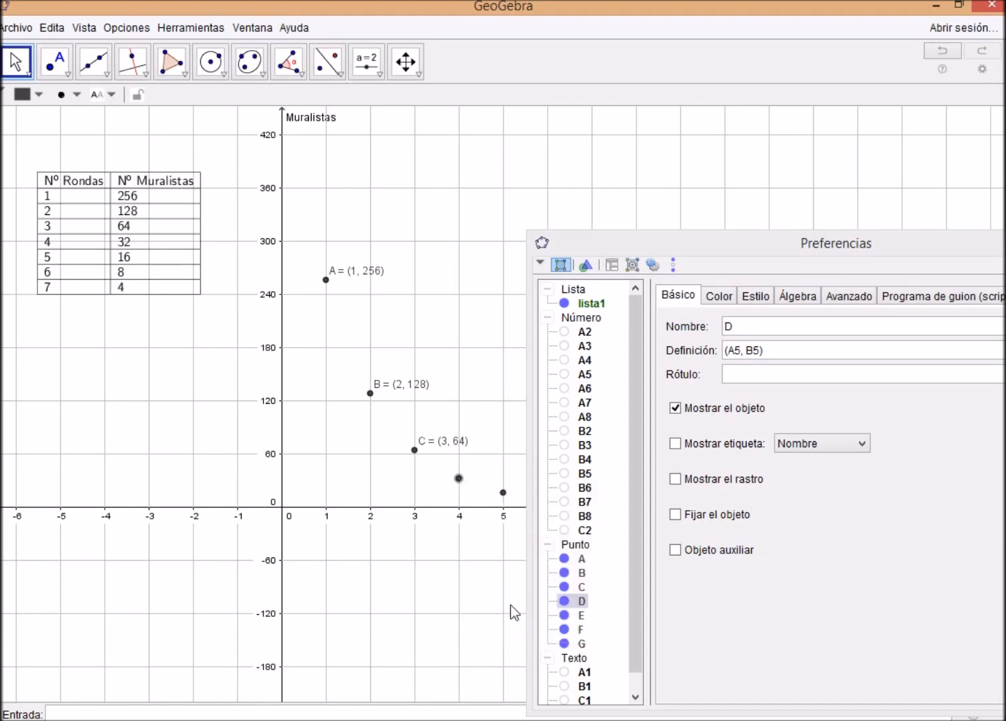
{"action": "left_click", "coordinate": [675, 444]}
{"action": "left_click", "coordinate": [811, 443]}
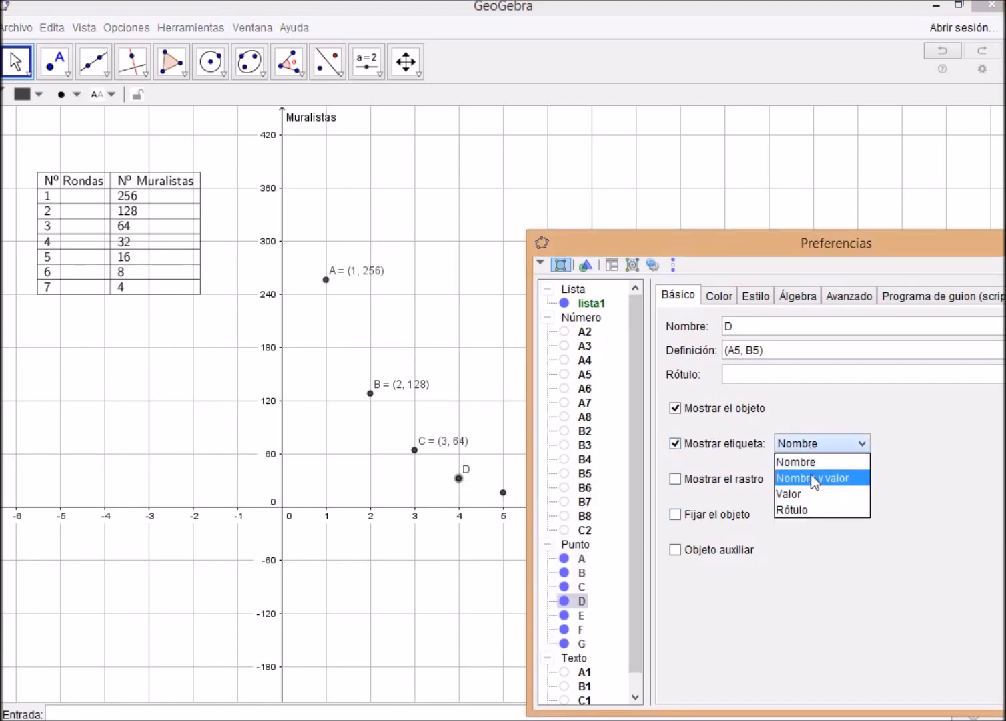
{"action": "left_click", "coordinate": [815, 479]}
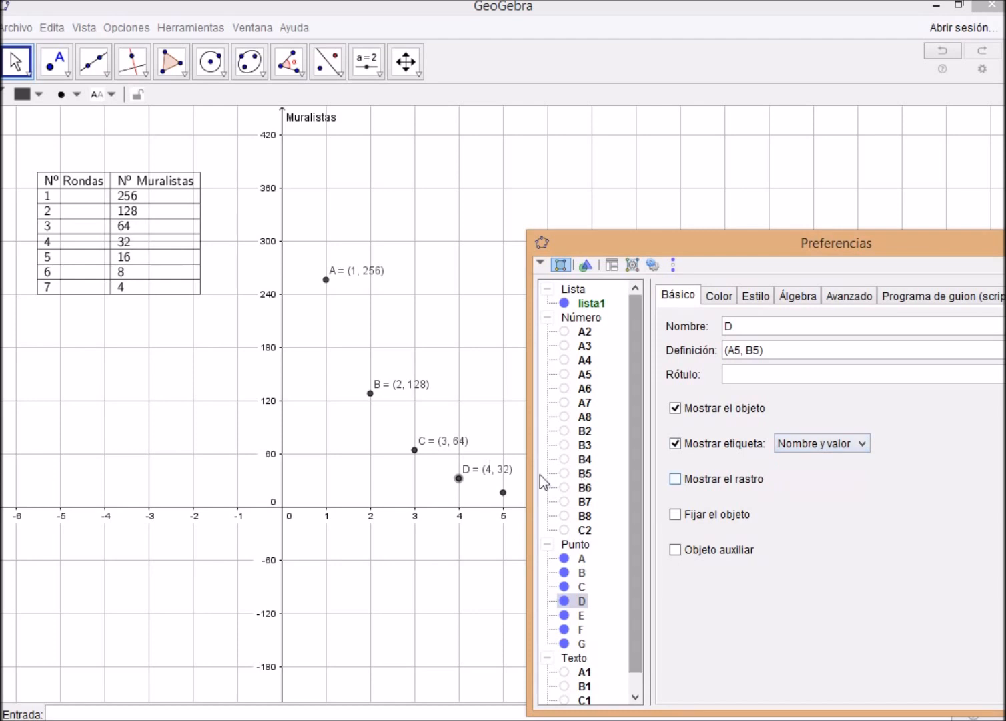
Step: Show the label of point E, plotted for round 5, as name and value
{"action": "left_click", "coordinate": [503, 492]}
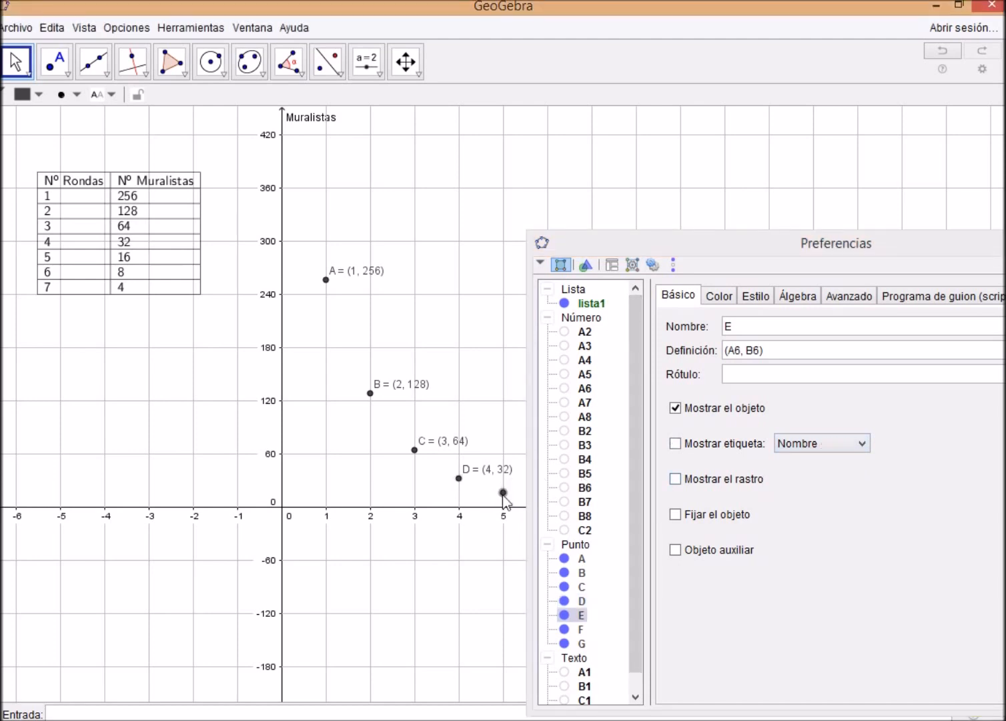
{"action": "right_click", "coordinate": [503, 495]}
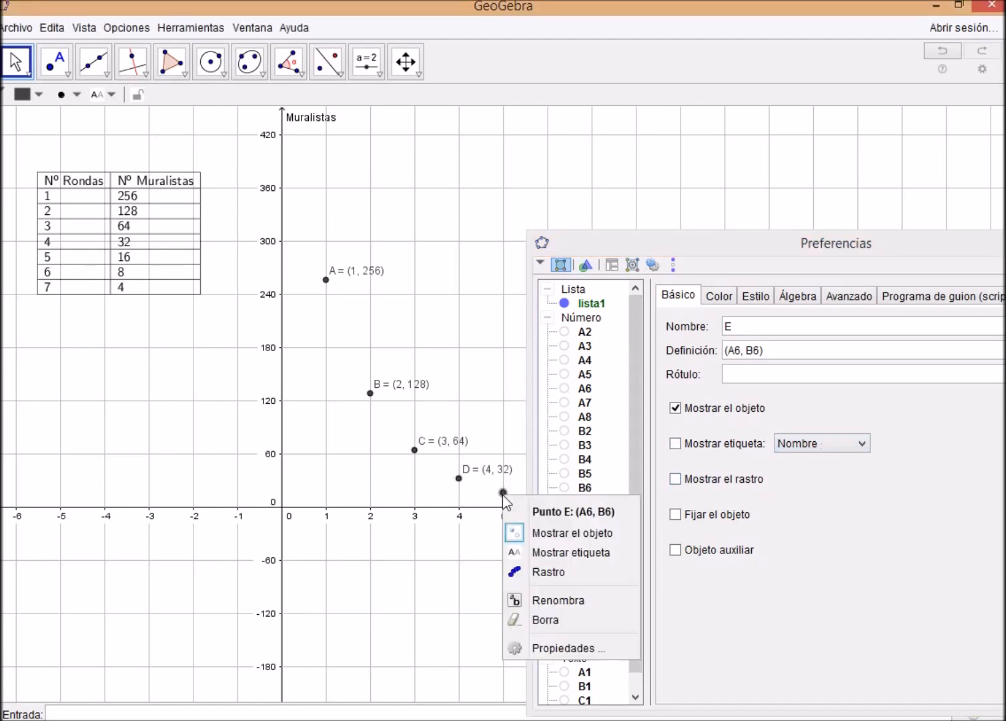
{"action": "left_click", "coordinate": [545, 646]}
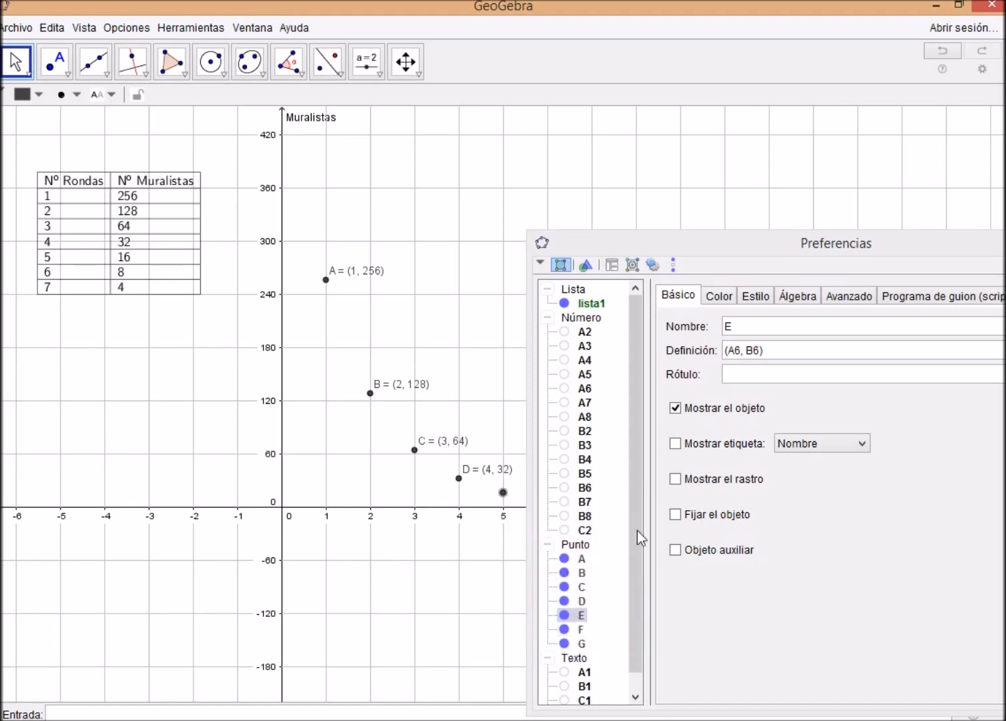
{"action": "left_click", "coordinate": [676, 443]}
{"action": "left_click", "coordinate": [865, 443]}
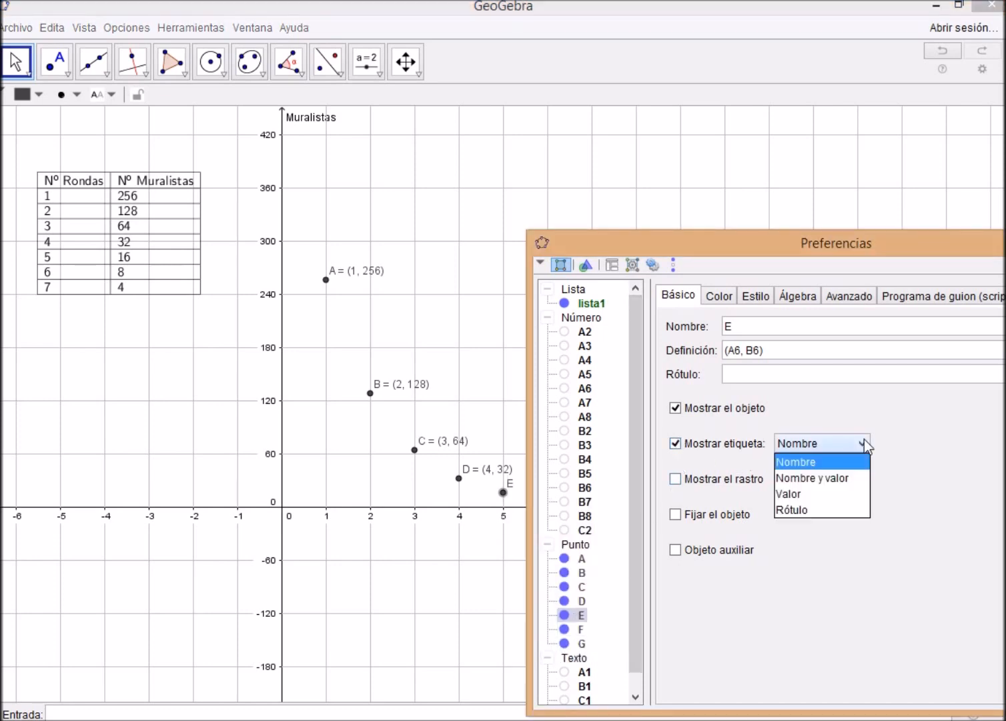
{"action": "left_click", "coordinate": [826, 473]}
Step: Show the label of point F, plotted for round 6, as name and value
{"action": "left_click_drag", "start_coordinate": [884, 242], "coordinate": [208, 109]}
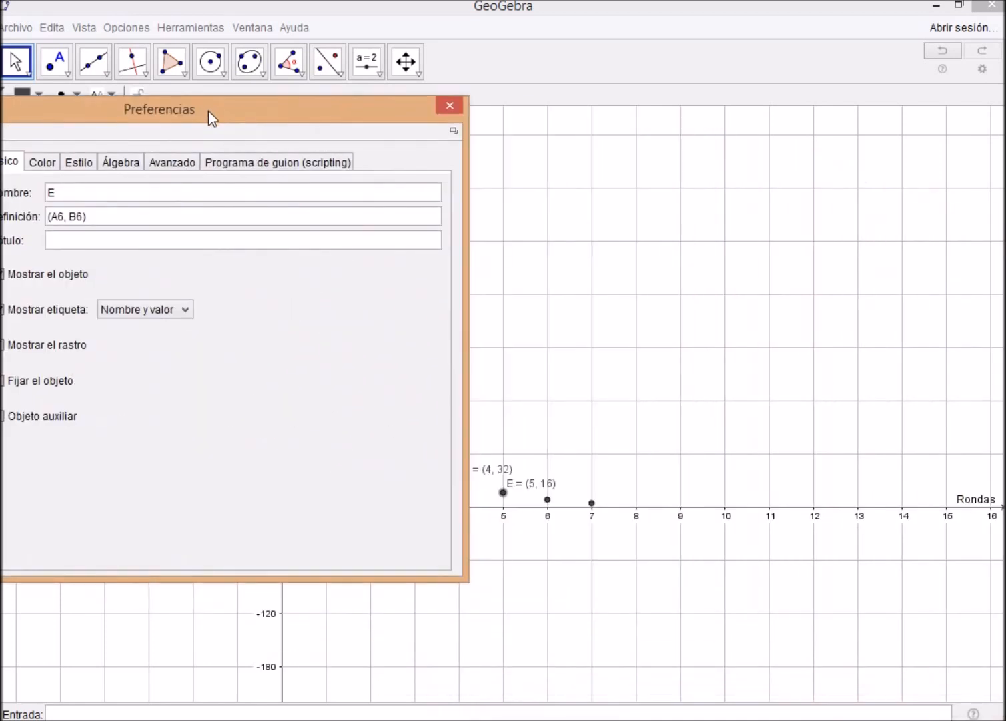
{"action": "left_click", "coordinate": [547, 500]}
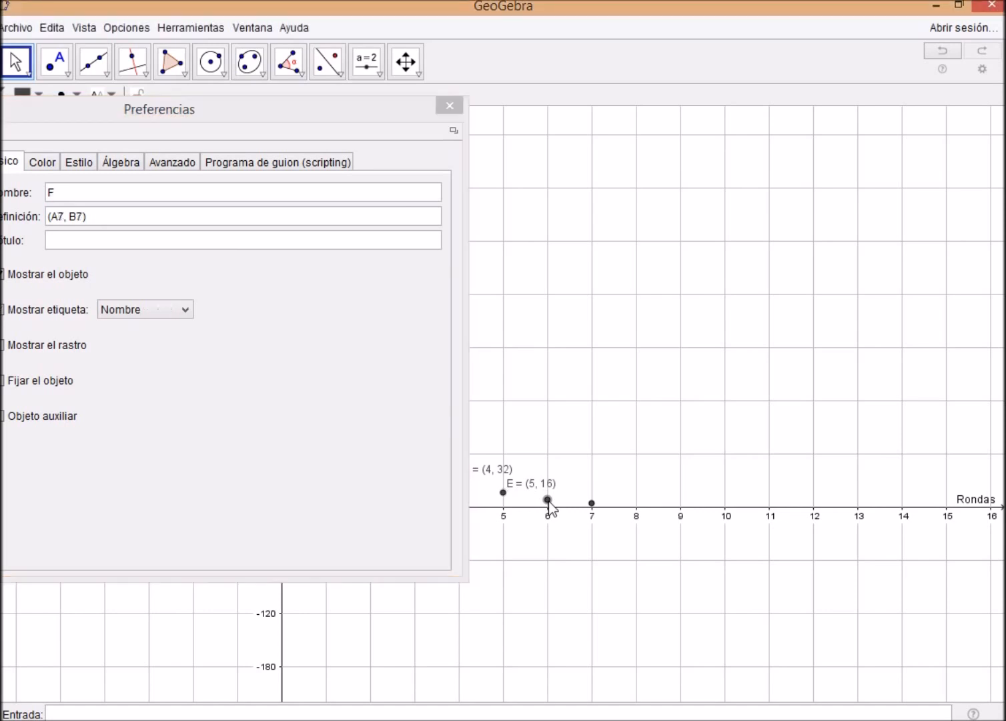
{"action": "right_click", "coordinate": [547, 499]}
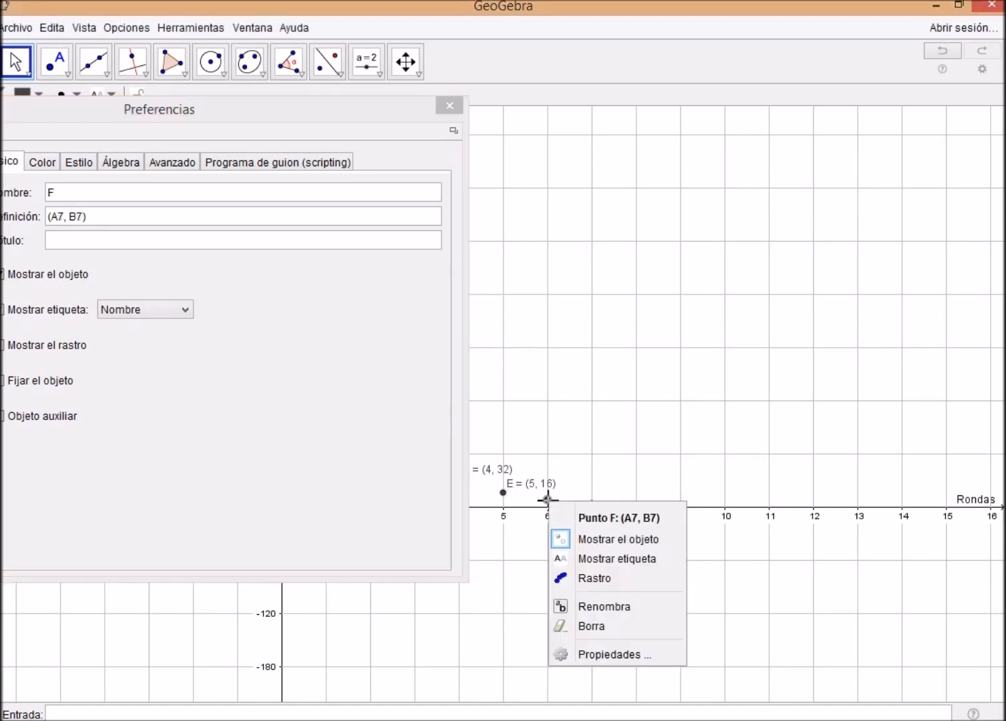
{"action": "left_click", "coordinate": [588, 657]}
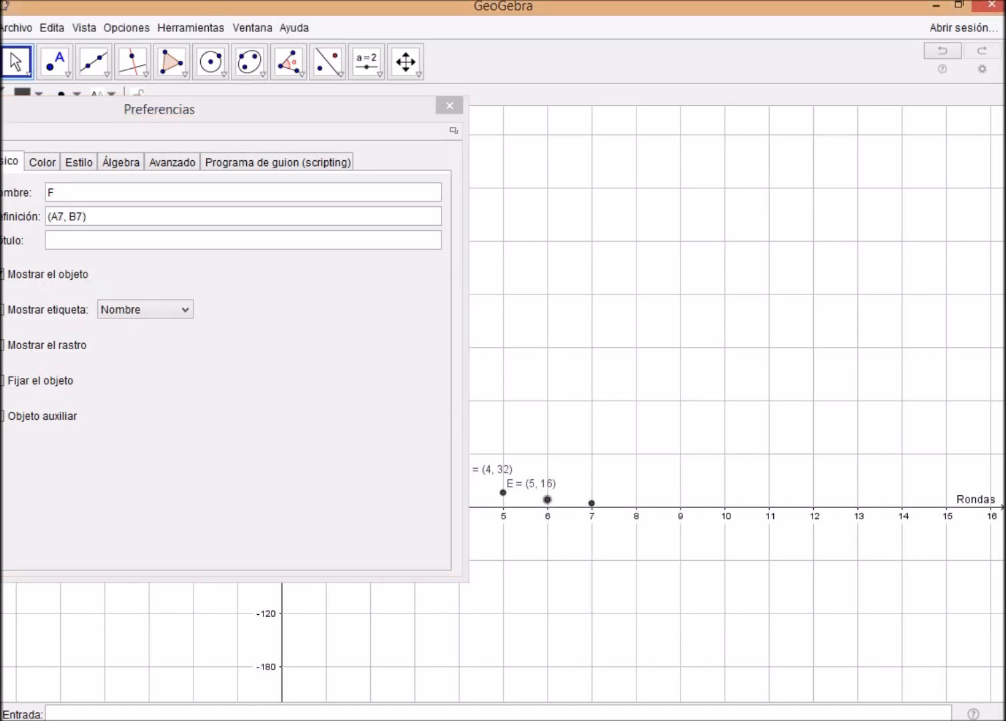
{"action": "left_click", "coordinate": [6, 309]}
{"action": "left_click", "coordinate": [138, 311]}
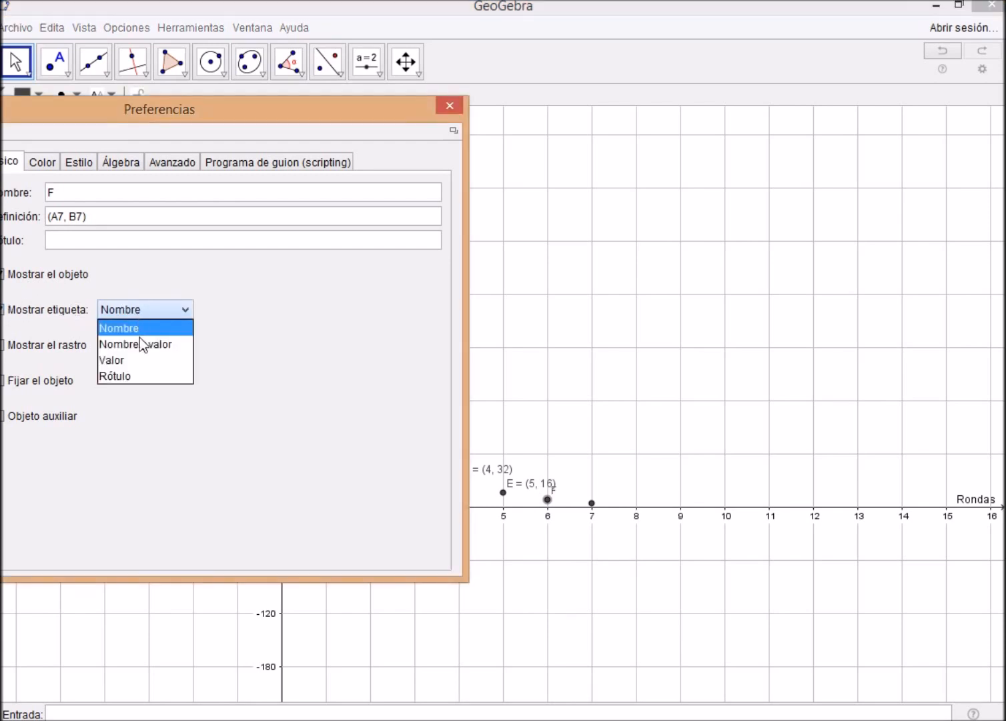
{"action": "left_click", "coordinate": [140, 342]}
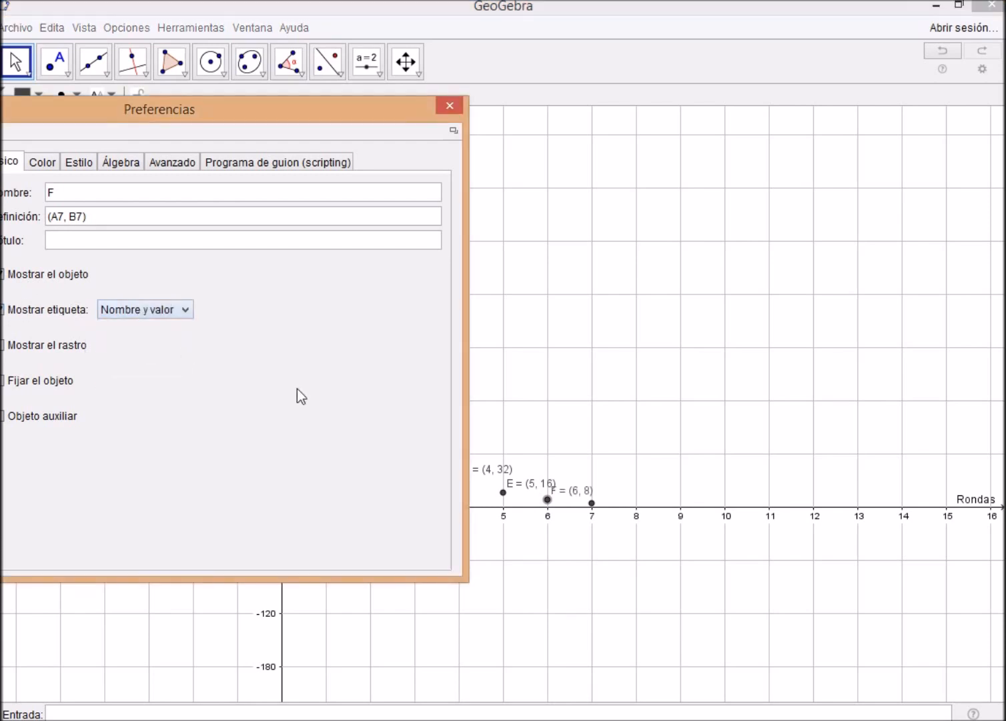
Step: Show the label of point G, plotted for round 7, as name and value, and close the object preferences
{"action": "left_click", "coordinate": [593, 504]}
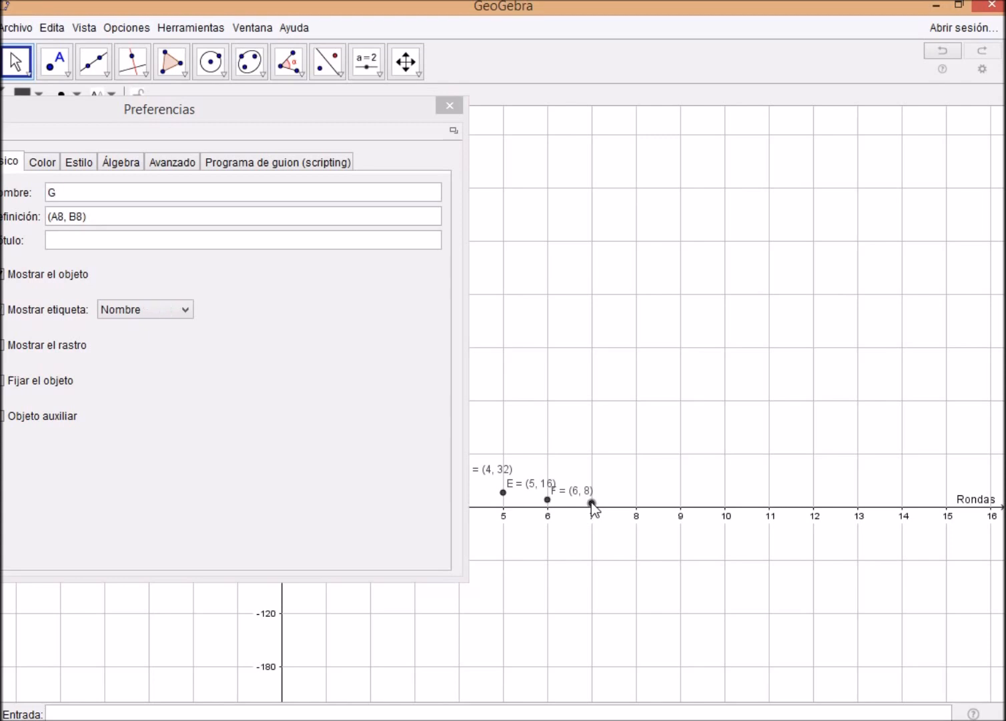
{"action": "right_click", "coordinate": [592, 505]}
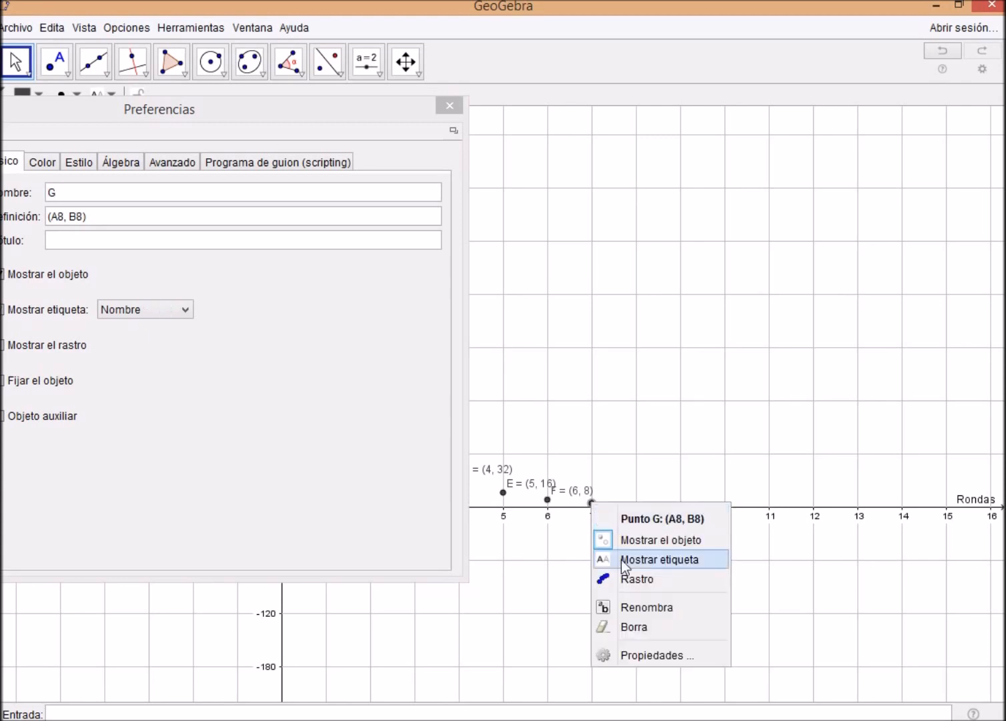
{"action": "left_click", "coordinate": [629, 656]}
{"action": "left_click", "coordinate": [7, 313]}
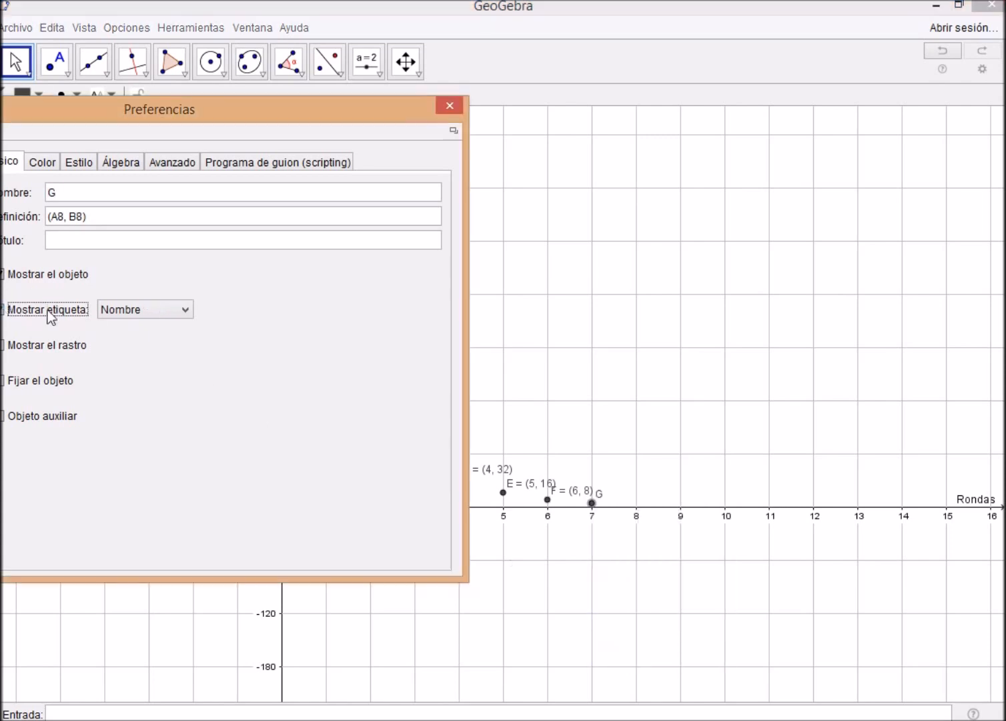
{"action": "left_click", "coordinate": [112, 311]}
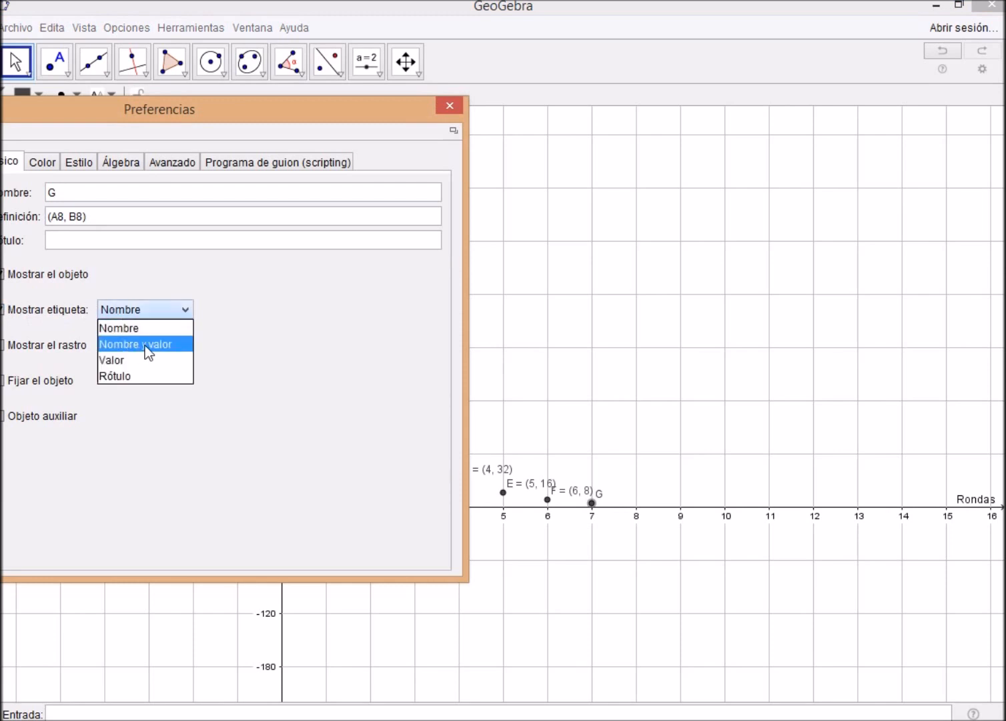
{"action": "left_click", "coordinate": [138, 351]}
{"action": "left_click", "coordinate": [448, 105]}
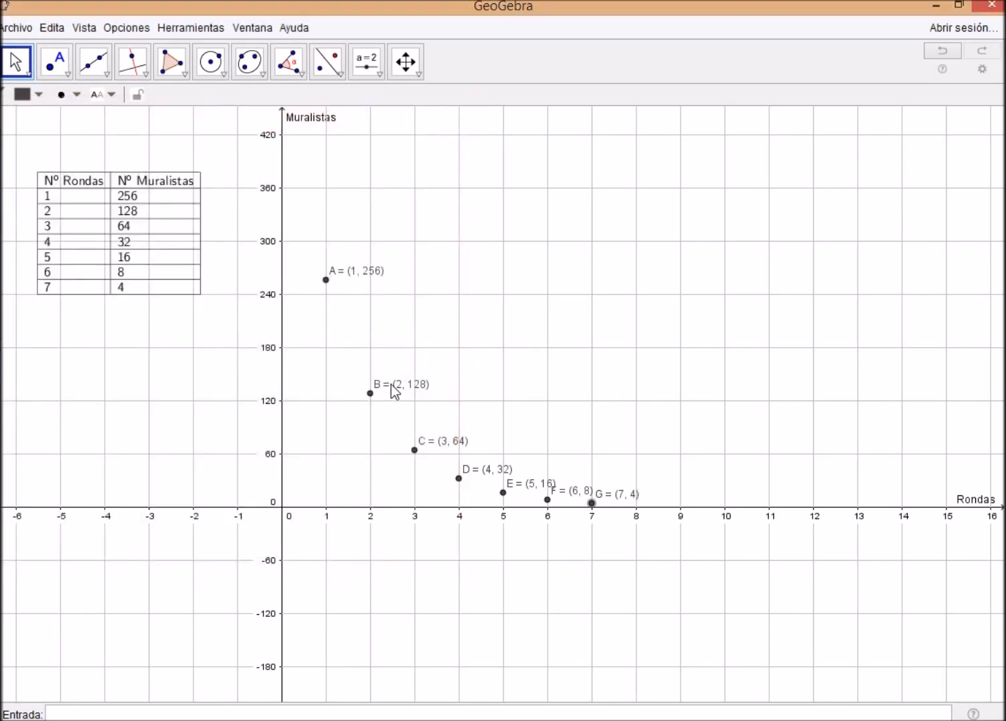
Step: Shift the labels of points B, C, D, E and F slightly so that each sits above its own point without overlapping
{"action": "left_click_drag", "start_coordinate": [399, 391], "coordinate": [386, 391]}
{"action": "left_click_drag", "start_coordinate": [441, 449], "coordinate": [421, 449]}
{"action": "left_click_drag", "start_coordinate": [496, 473], "coordinate": [436, 467]}
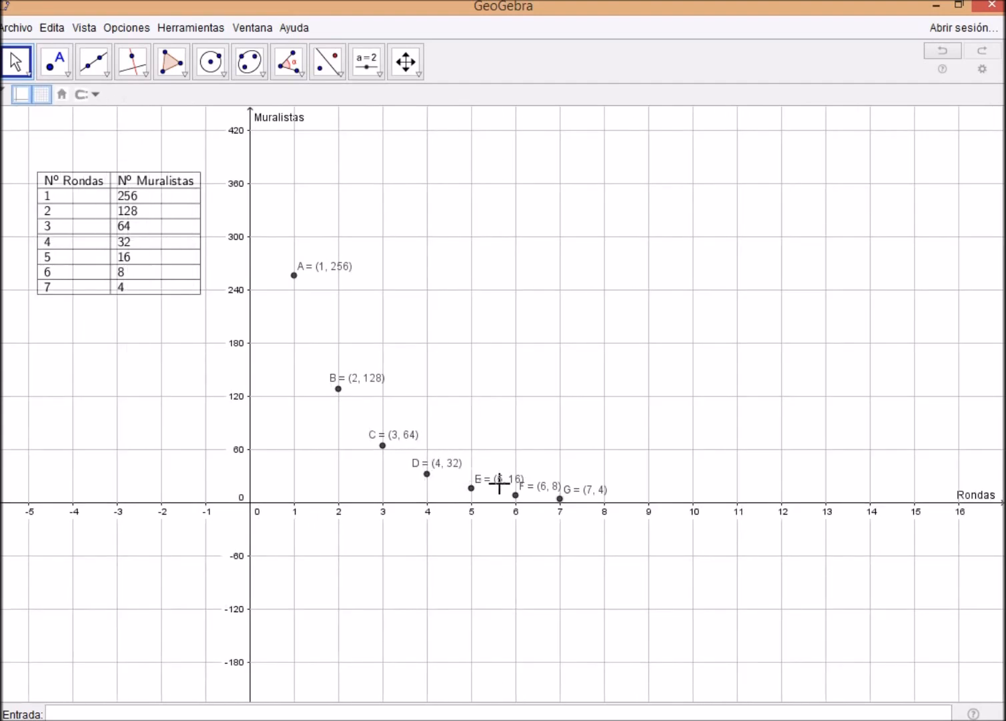
{"action": "left_click_drag", "start_coordinate": [501, 475], "coordinate": [528, 493]}
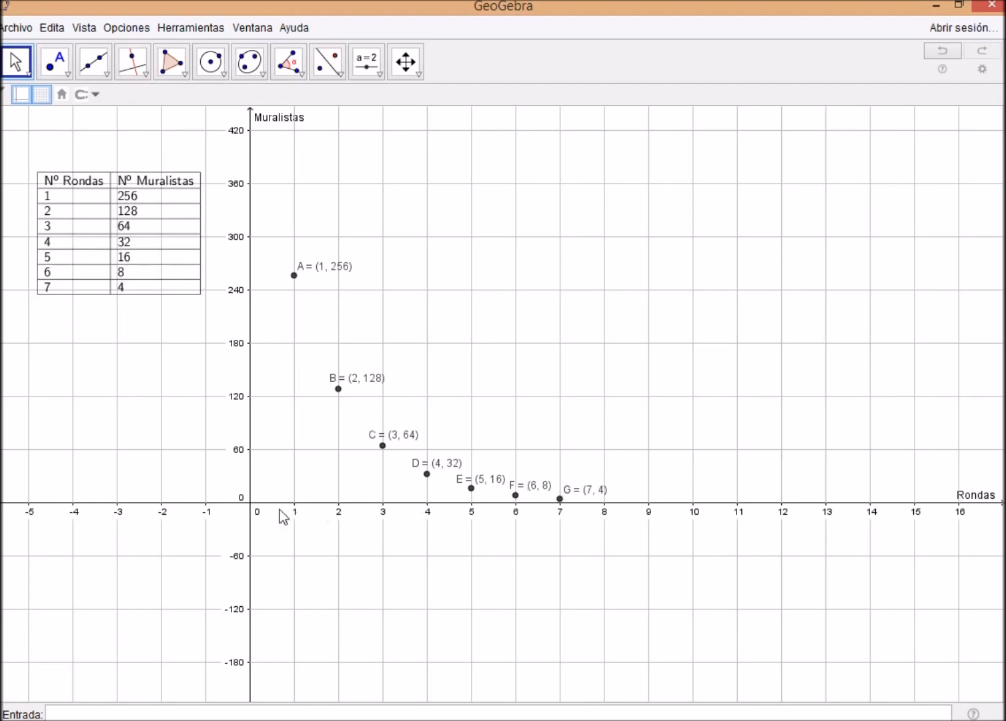
Step: Insert a LaTeX text reading "AUTOR:" followed by the author's full name in the empty area above the plotted points, near (5, 360)
{"action": "left_click", "coordinate": [380, 76]}
{"action": "left_click", "coordinate": [399, 134]}
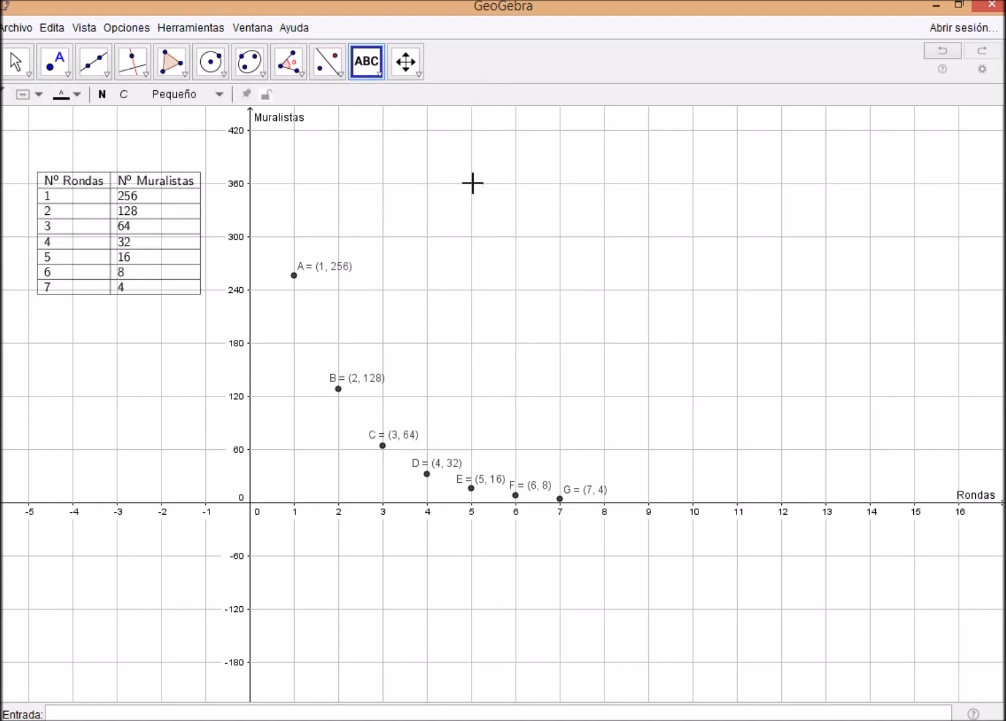
{"action": "left_click", "coordinate": [473, 183]}
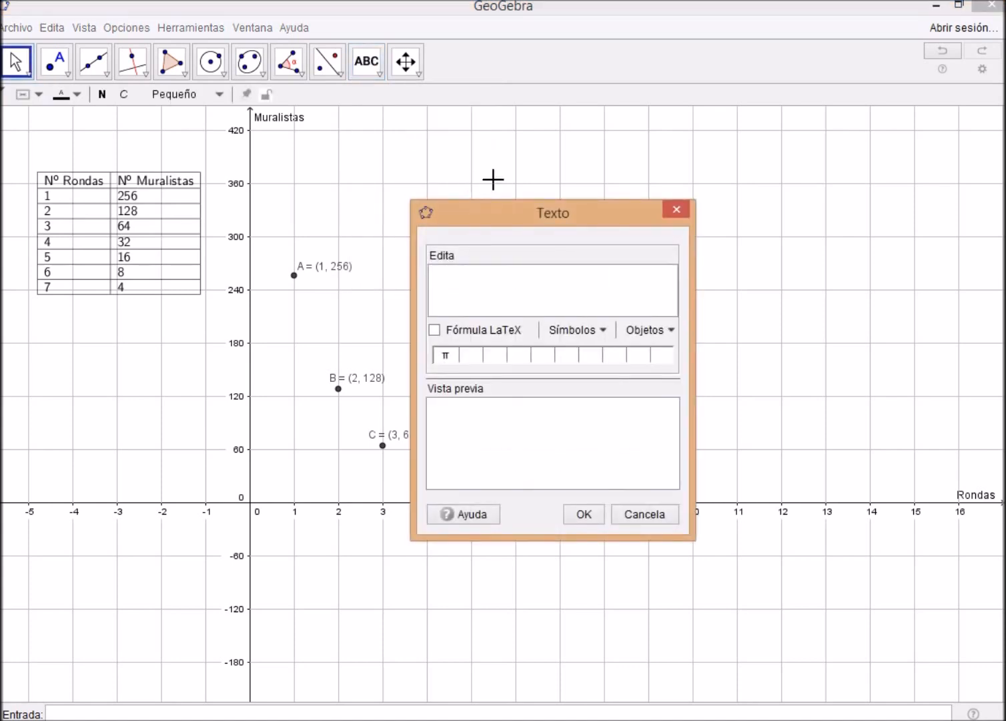
{"action": "type", "text": "AUTOR: ELISEO  AGUILAR"}
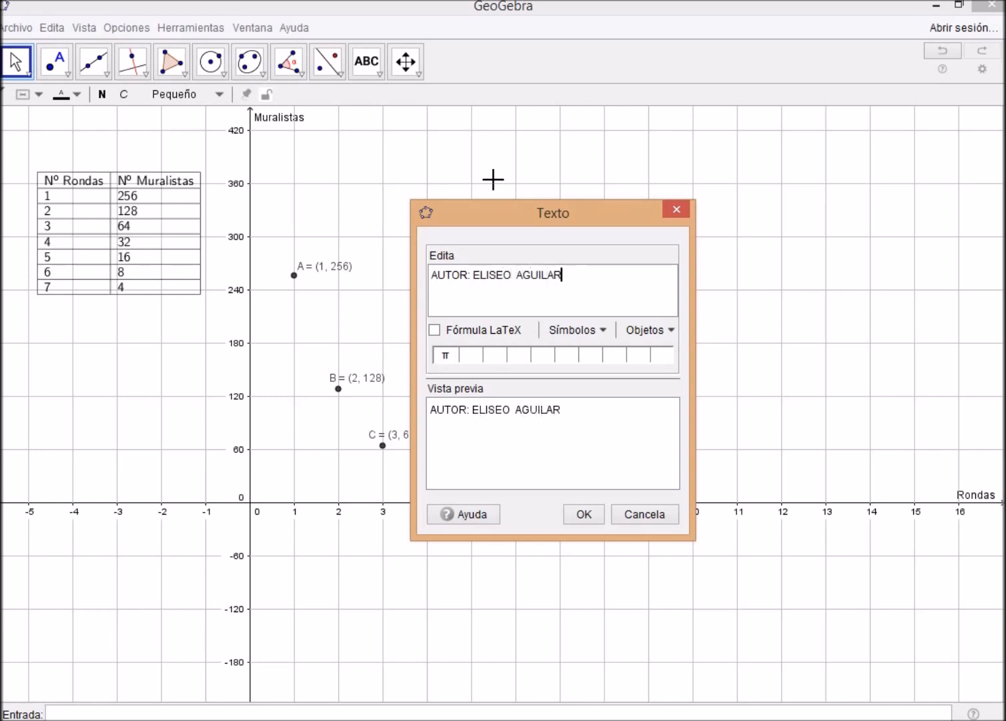
{"action": "left_click", "coordinate": [429, 332]}
{"action": "left_click", "coordinate": [434, 329]}
{"action": "left_click", "coordinate": [584, 515]}
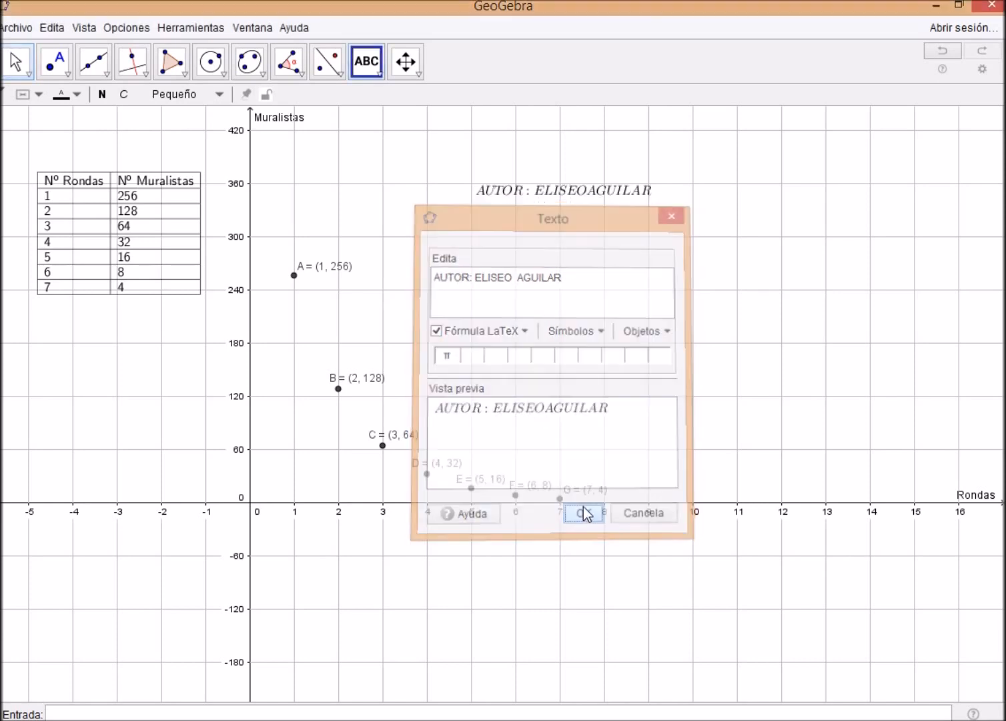
Step: Insert the LaTeX text "SE REALIZARAN 7 RONDAS ANTES DE LLEGAR A LA FINAL" below the Rondas axis
{"action": "left_click", "coordinate": [486, 545]}
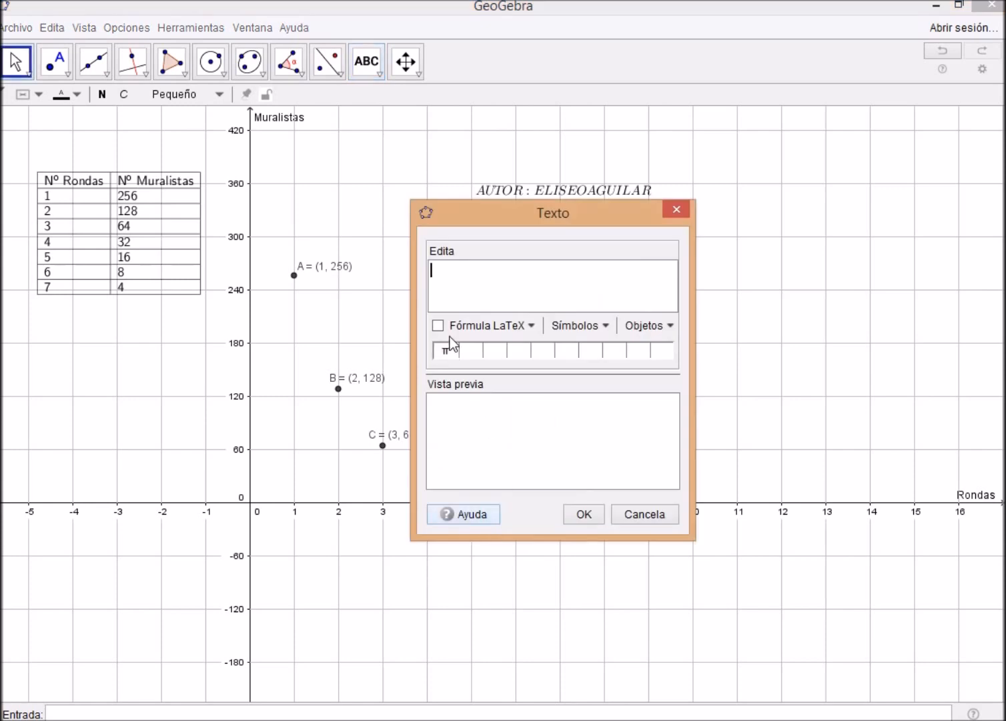
{"action": "left_click_drag", "start_coordinate": [502, 208], "coordinate": [310, 206]}
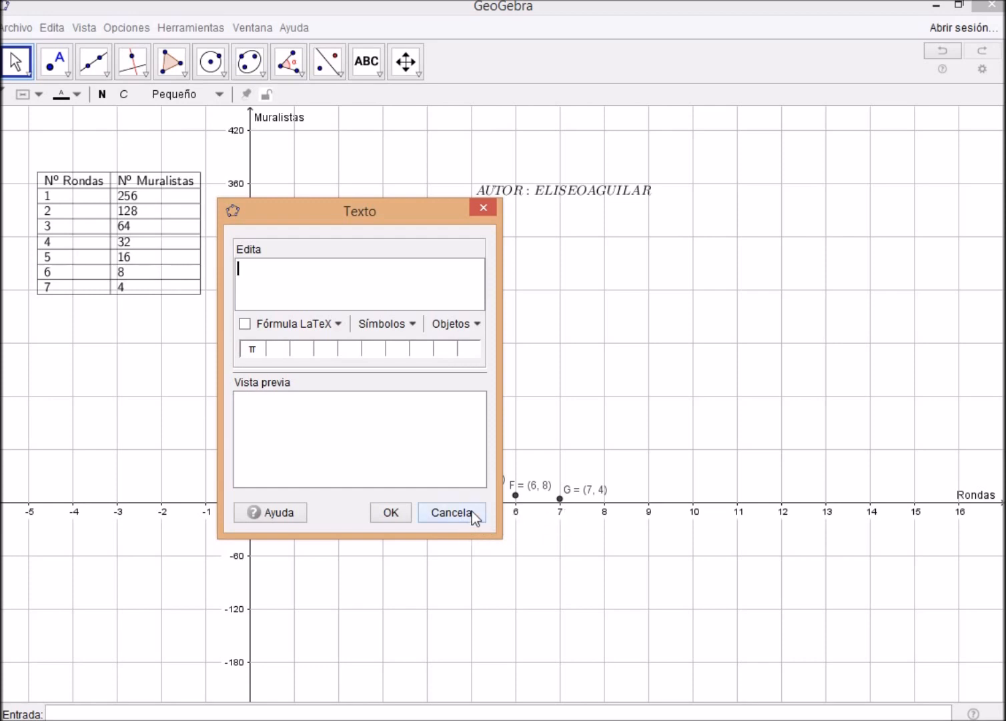
{"action": "type", "text": "SE REALIZARAN"}
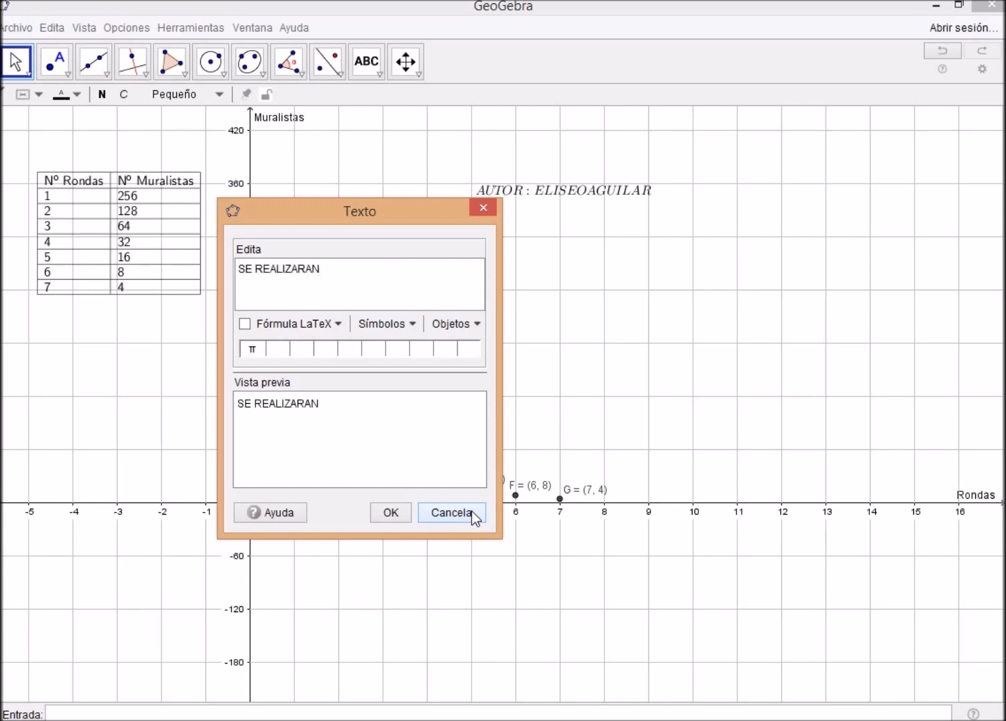
{"action": "type", "text": " 7 RONDAS"}
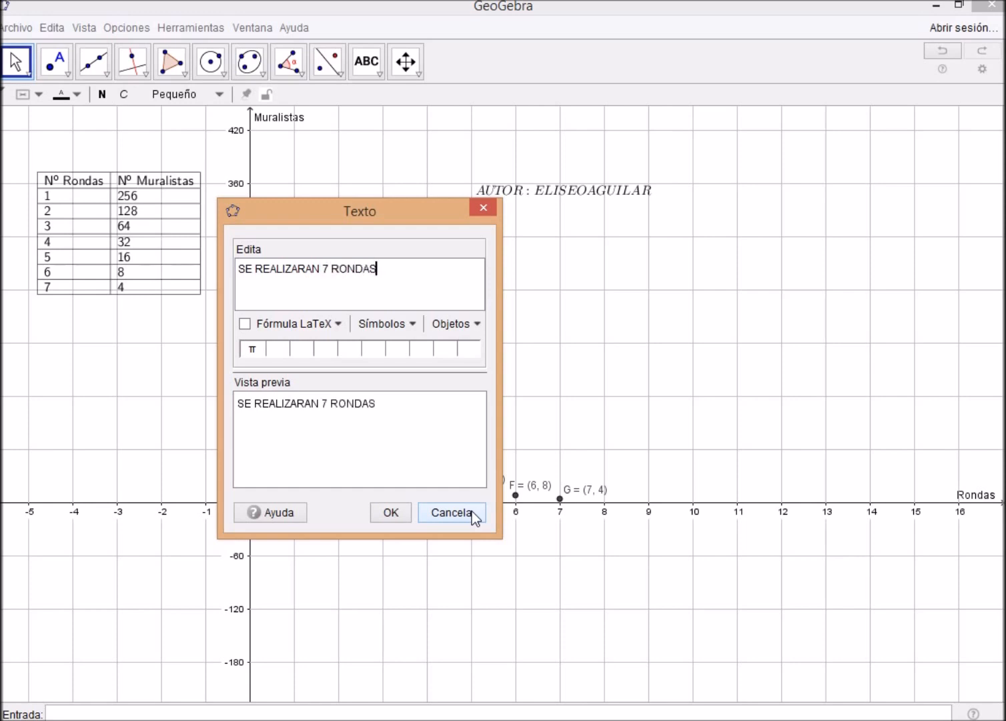
{"action": "type", "text": " ANTES D"}
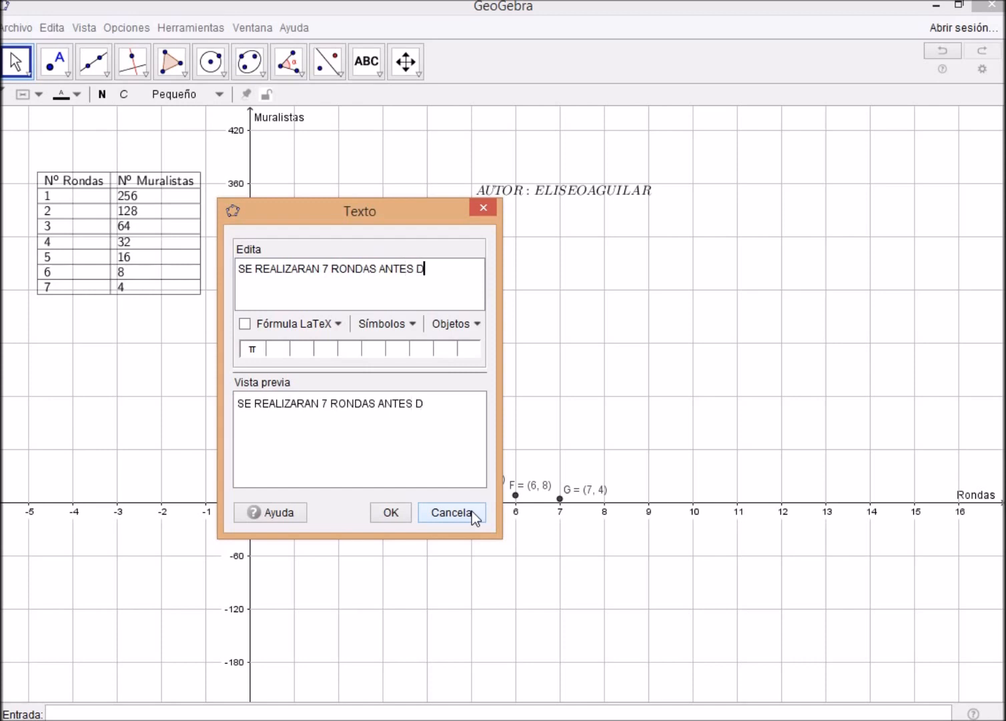
{"action": "type", "text": "E LLEGAR A"}
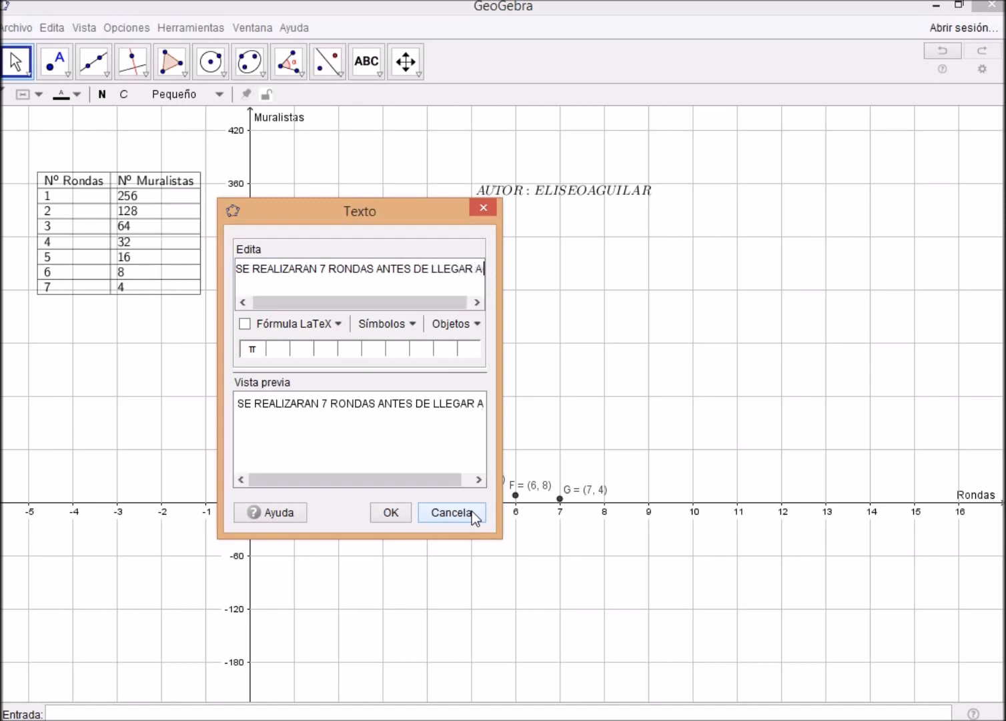
{"action": "type", "text": " LA FINAL"}
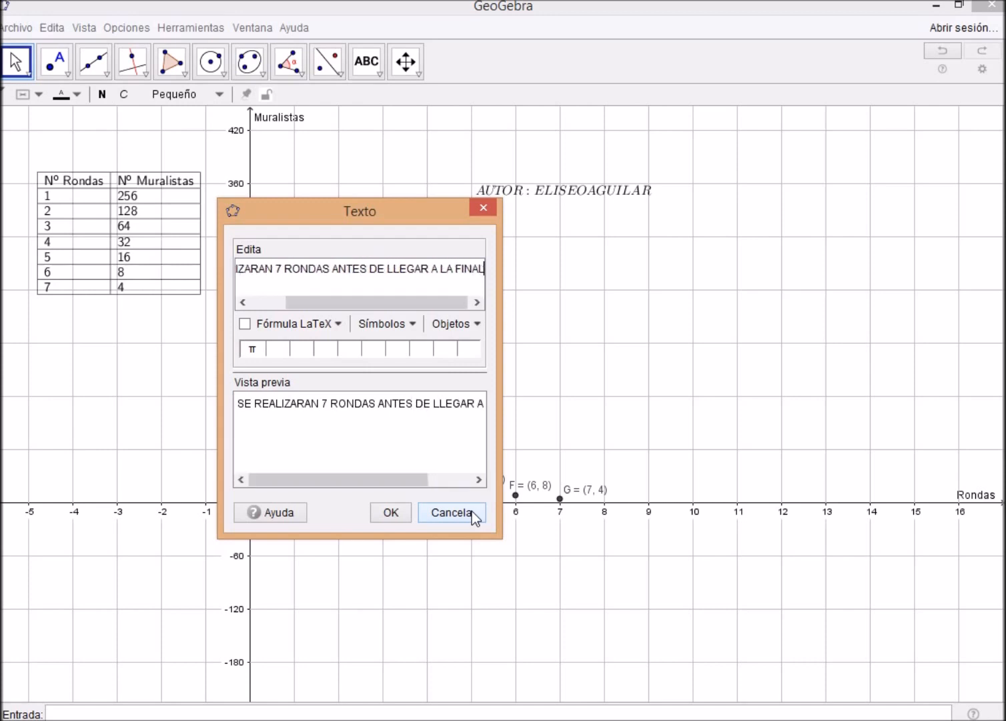
{"action": "left_click", "coordinate": [245, 323]}
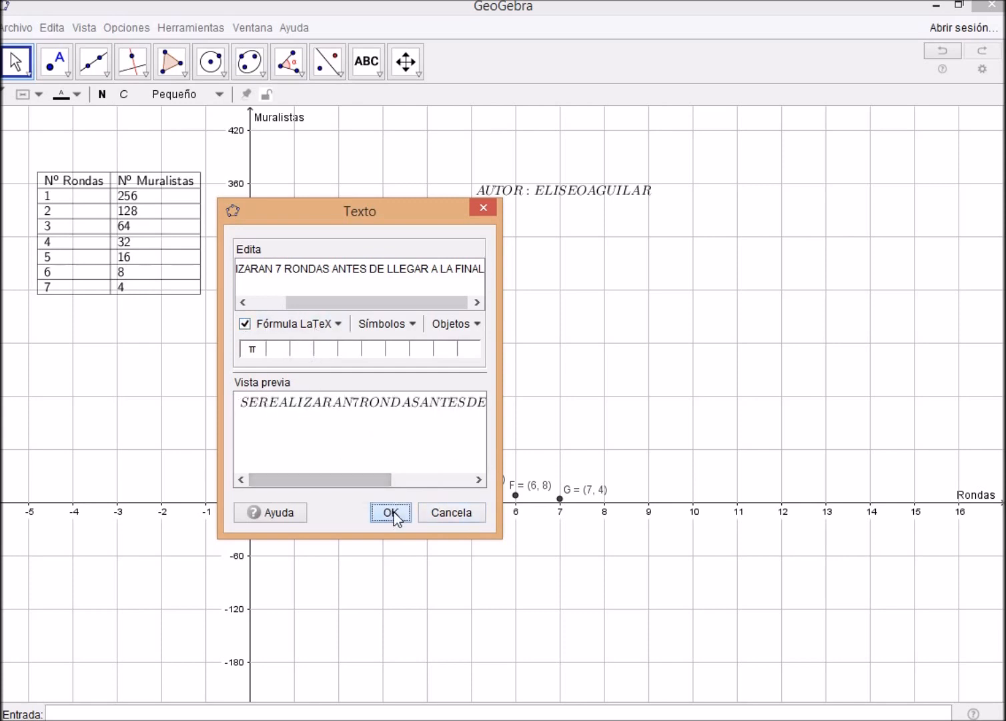
{"action": "left_click", "coordinate": [393, 512]}
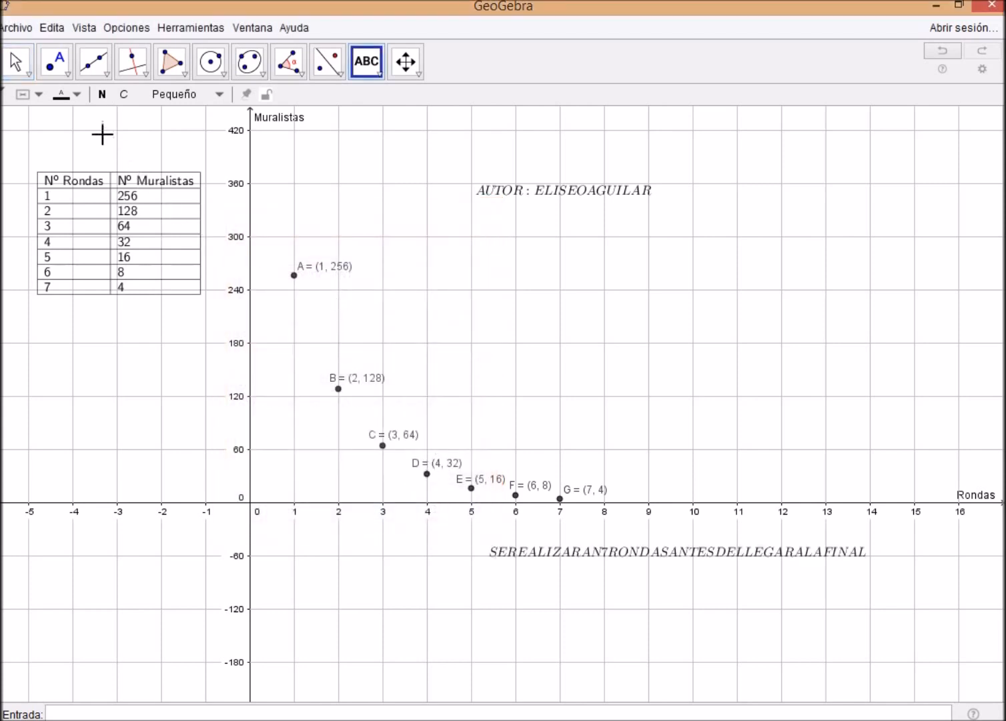
Step: Make the author text above the points bold and set its text size to Mediano
{"action": "left_click", "coordinate": [27, 76]}
{"action": "left_click", "coordinate": [63, 103]}
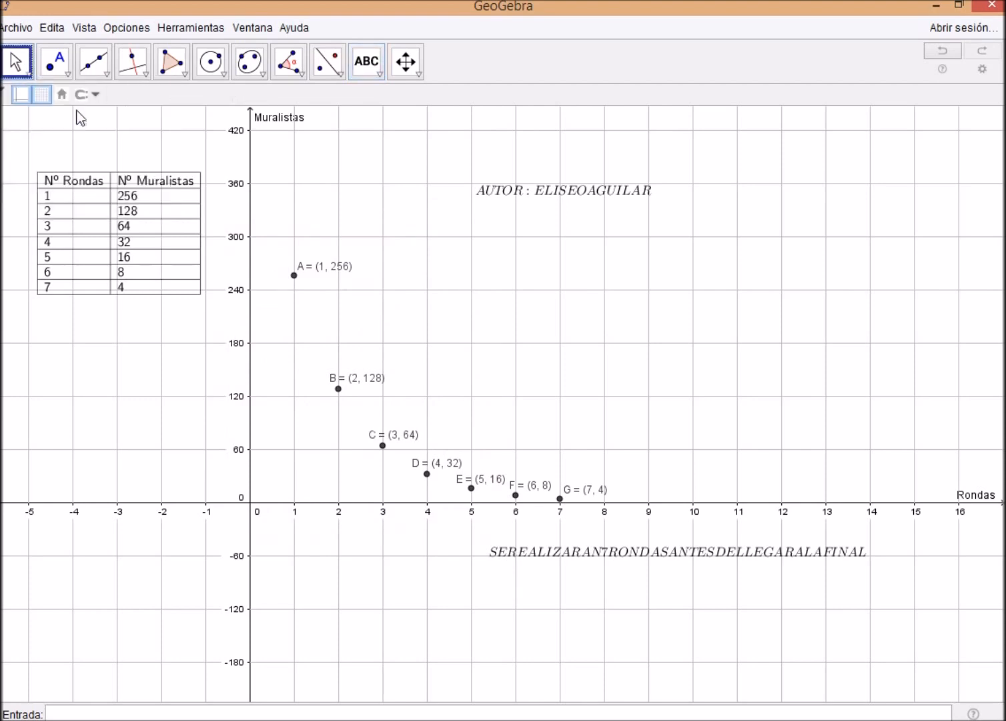
{"action": "left_click", "coordinate": [511, 193]}
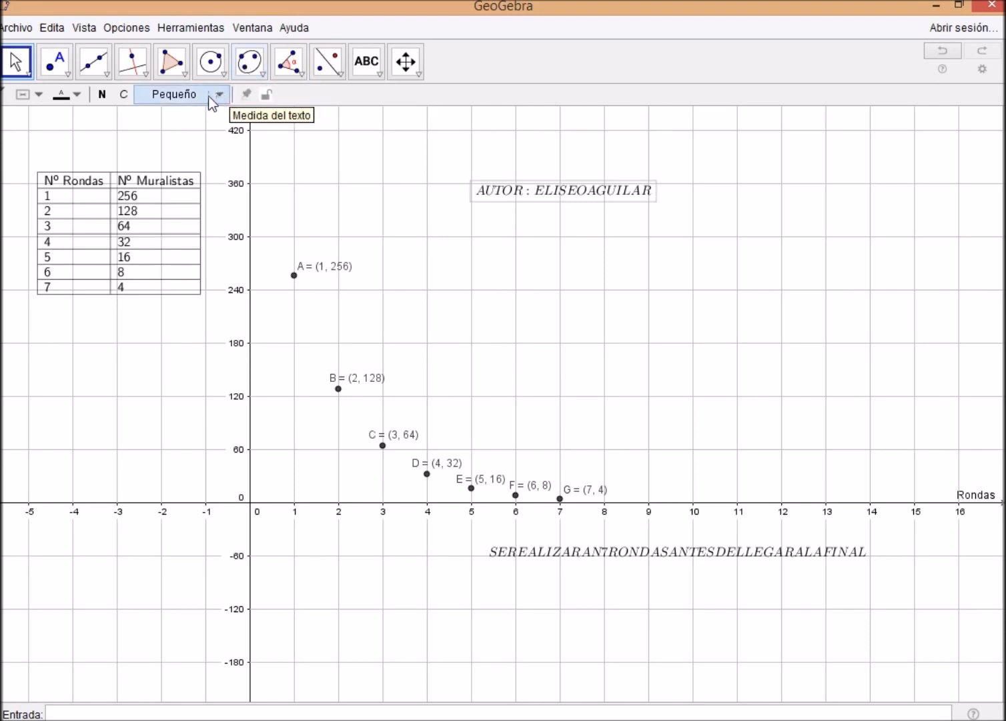
{"action": "left_click", "coordinate": [102, 94]}
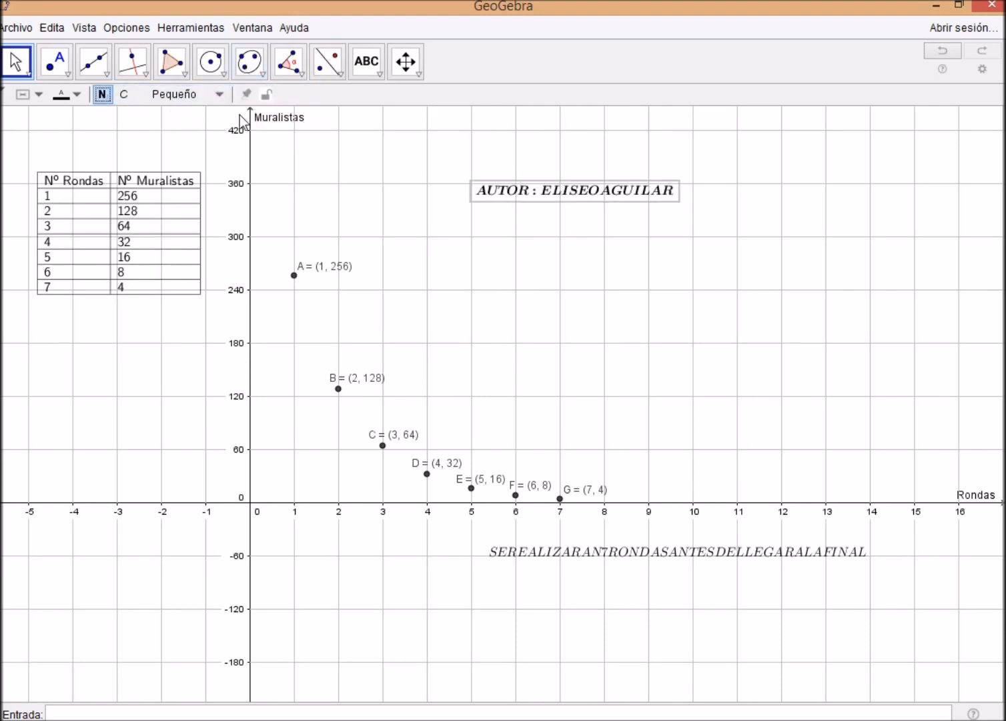
{"action": "left_click", "coordinate": [219, 98]}
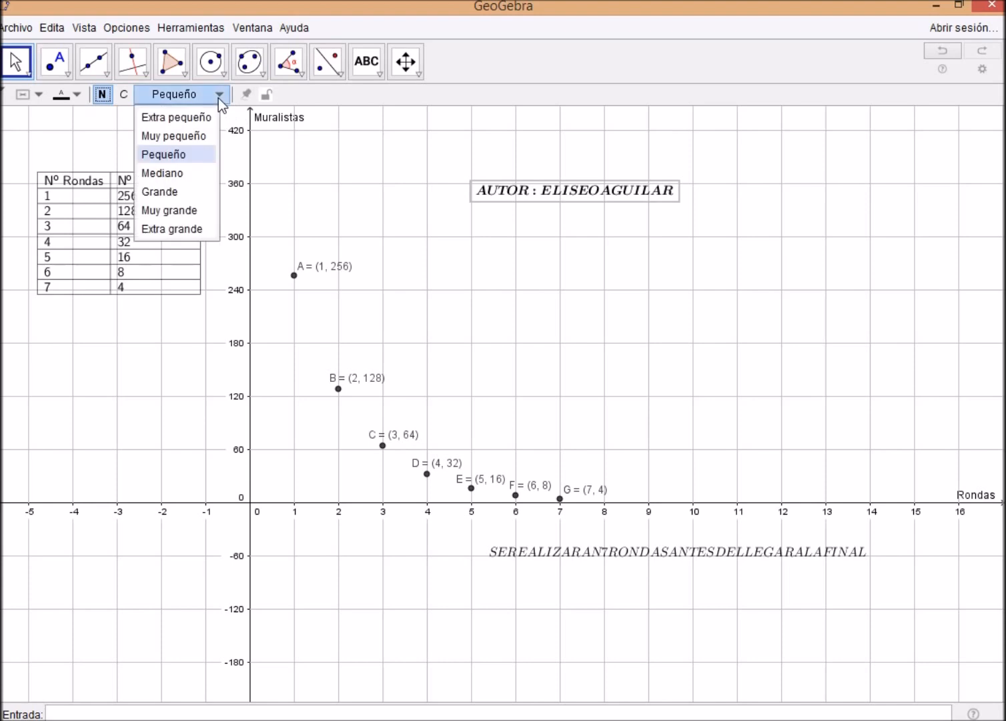
{"action": "left_click", "coordinate": [180, 171]}
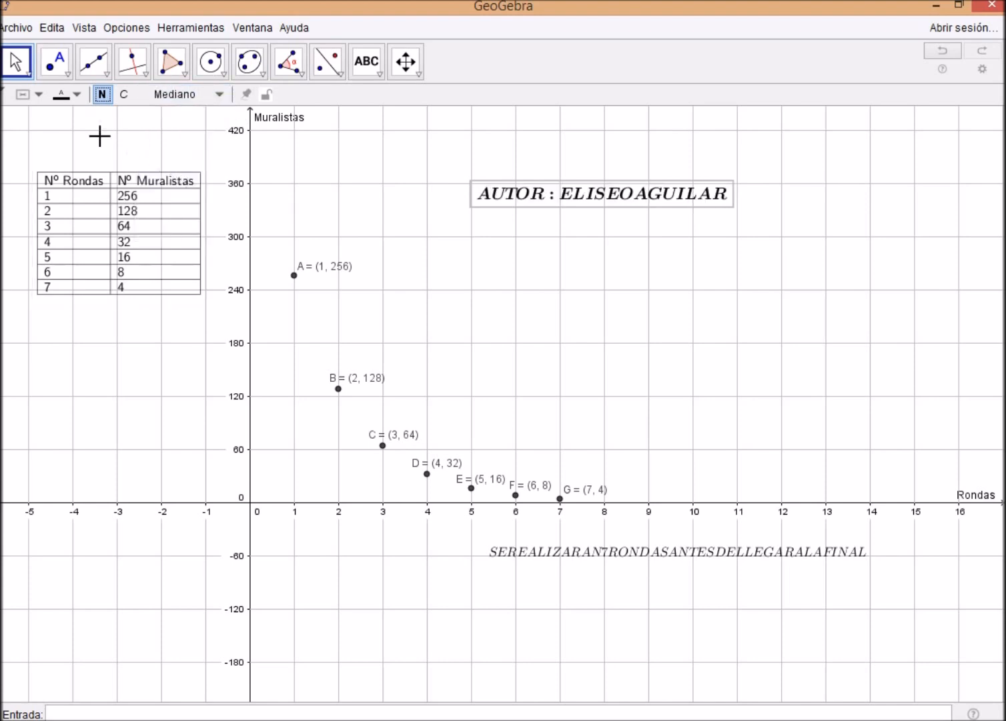
Step: Give the author text above the plotted points a light blue background
{"action": "left_click", "coordinate": [37, 95]}
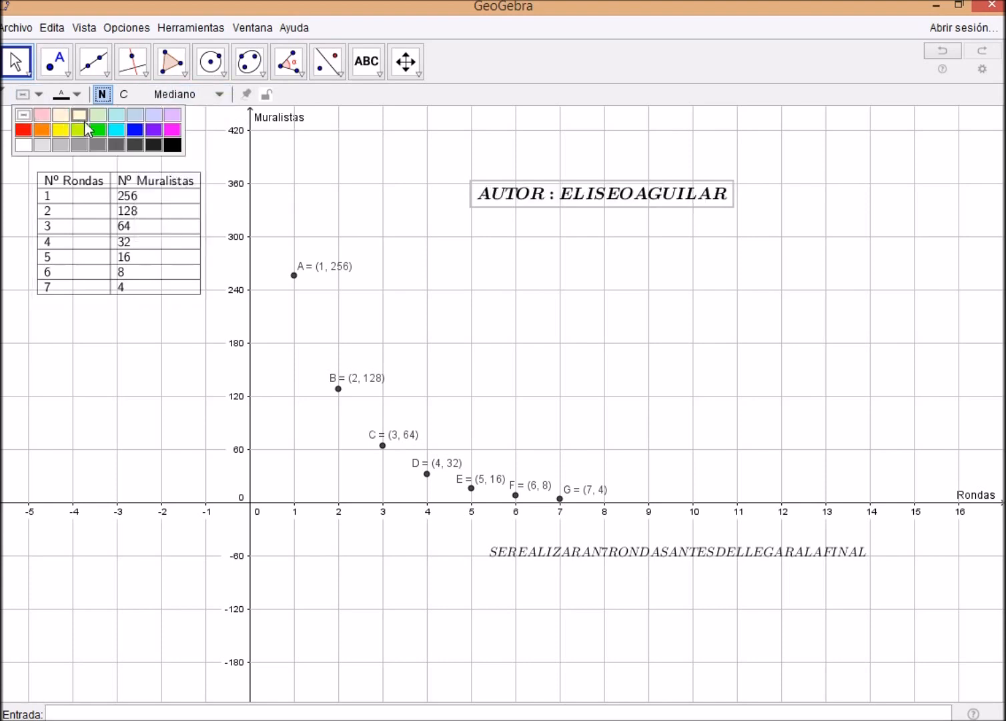
{"action": "left_click", "coordinate": [135, 114]}
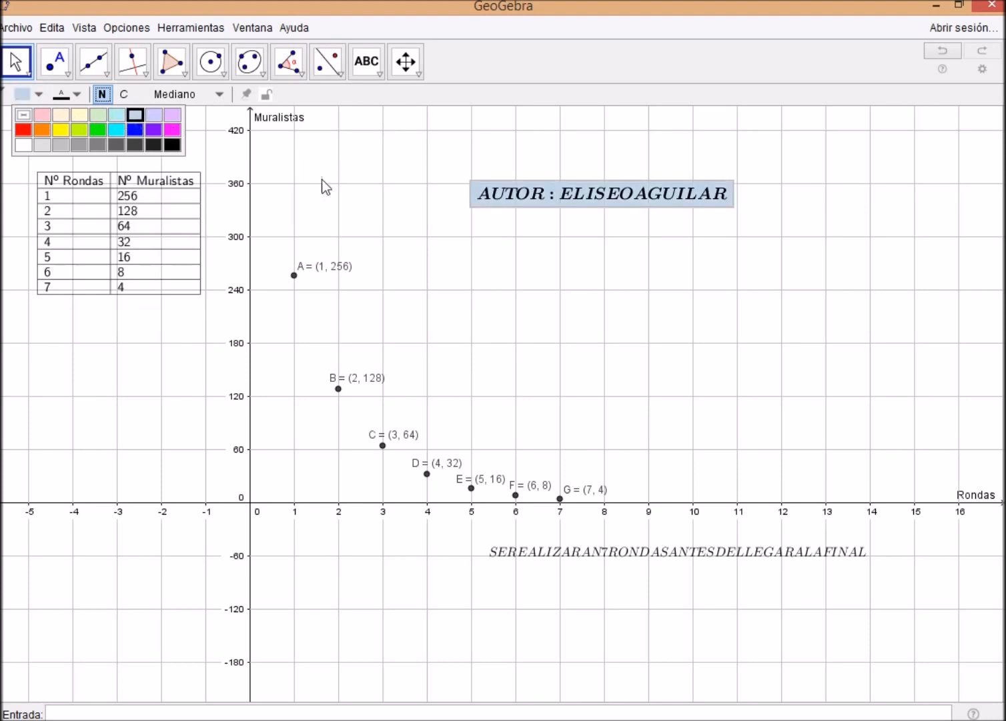
Step: Make the conclusion text below the Rondas axis bold and give it a medium gray background
{"action": "left_click", "coordinate": [628, 551]}
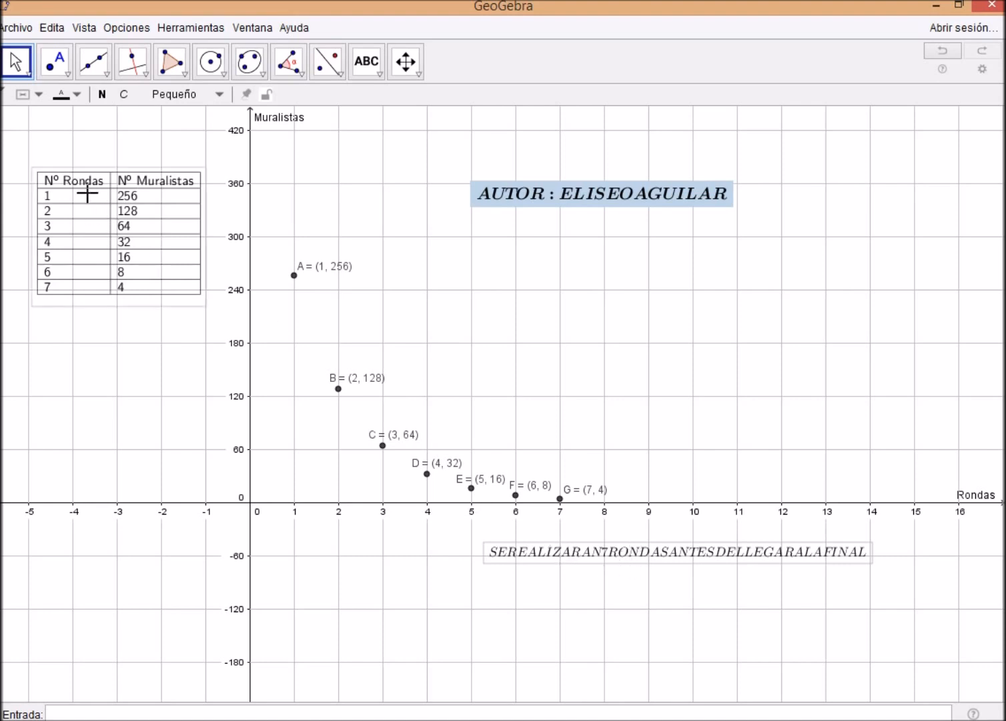
{"action": "left_click", "coordinate": [104, 95]}
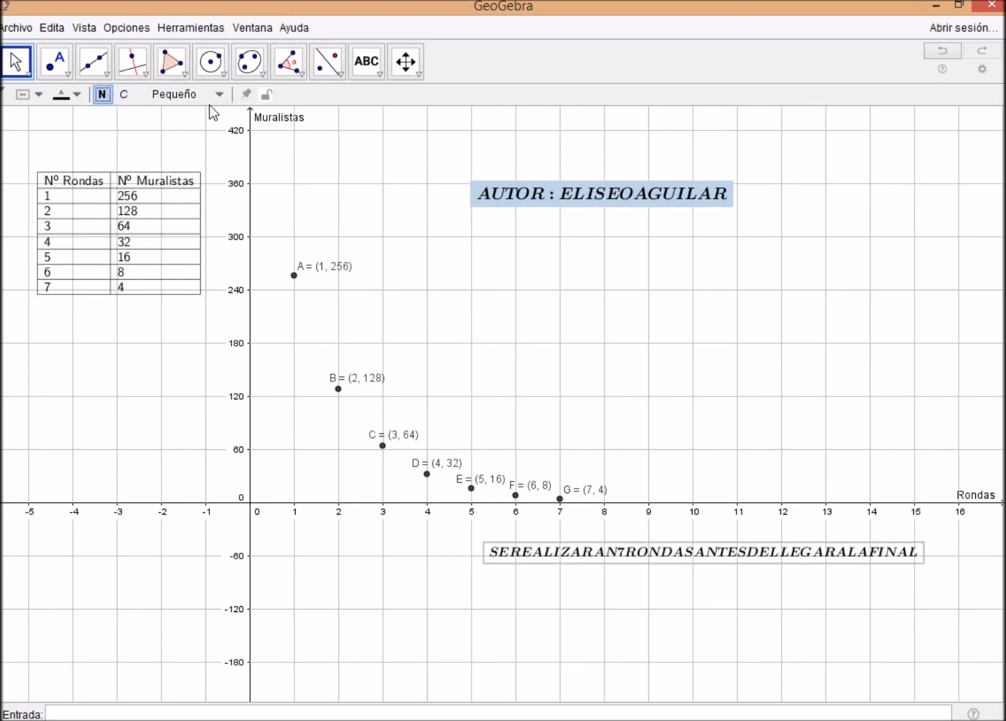
{"action": "left_click", "coordinate": [37, 94]}
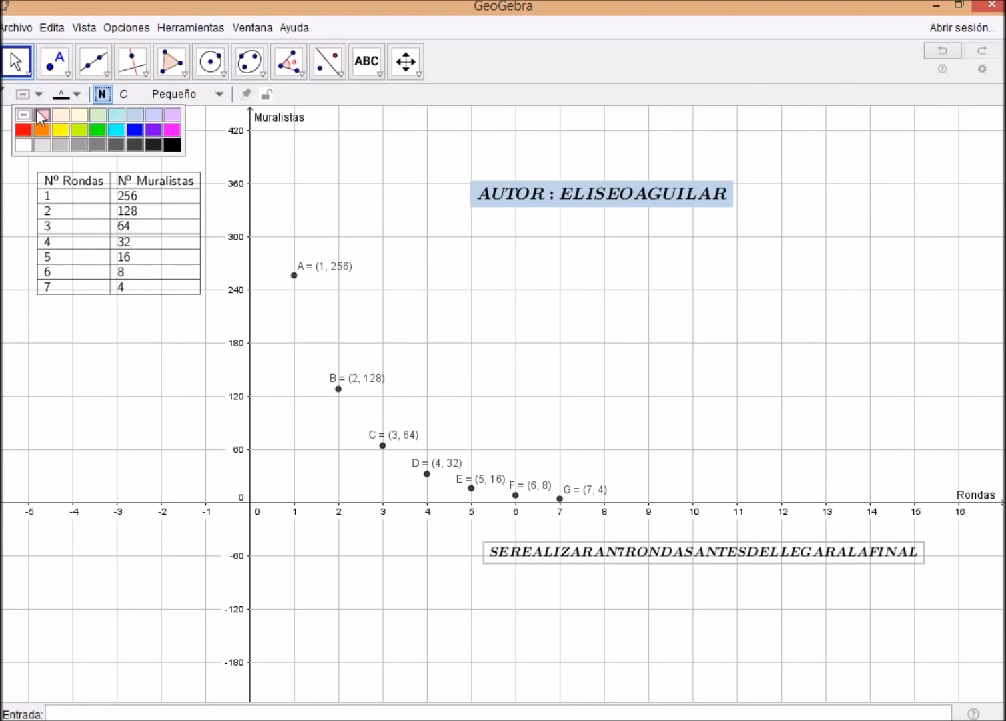
{"action": "left_click", "coordinate": [81, 143]}
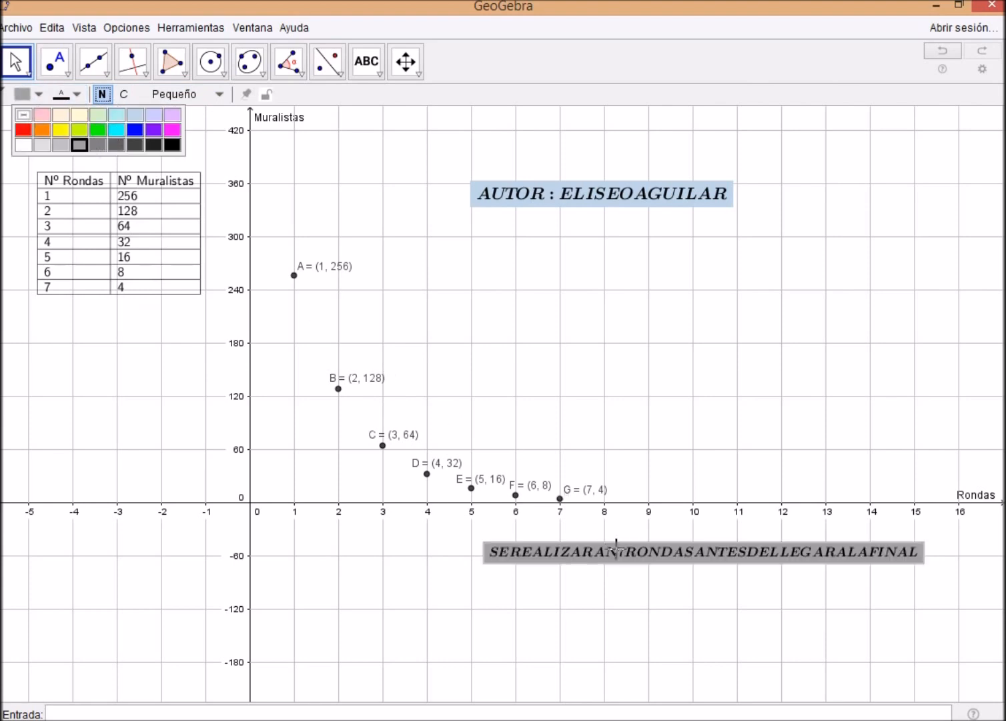